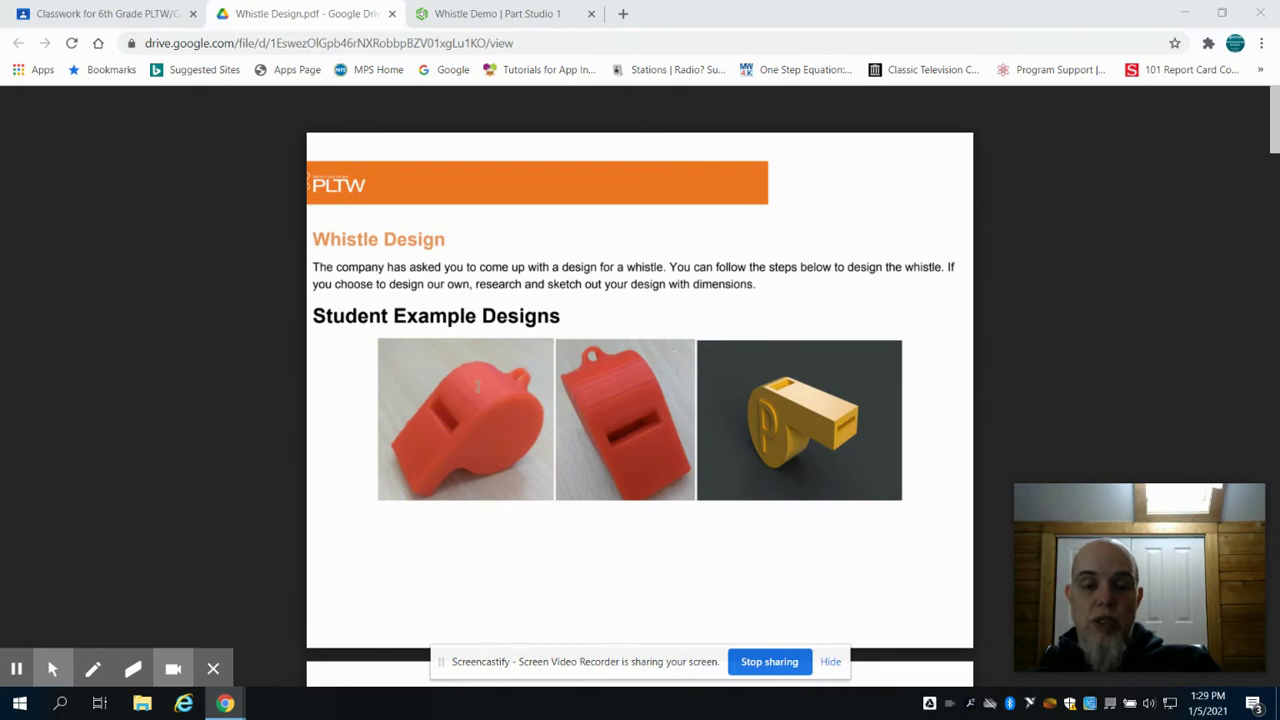
Step: Look through the whistle design instructions and examine the dimensioned 2D profile drawing in step 1
scroll(478, 387, down, 15)
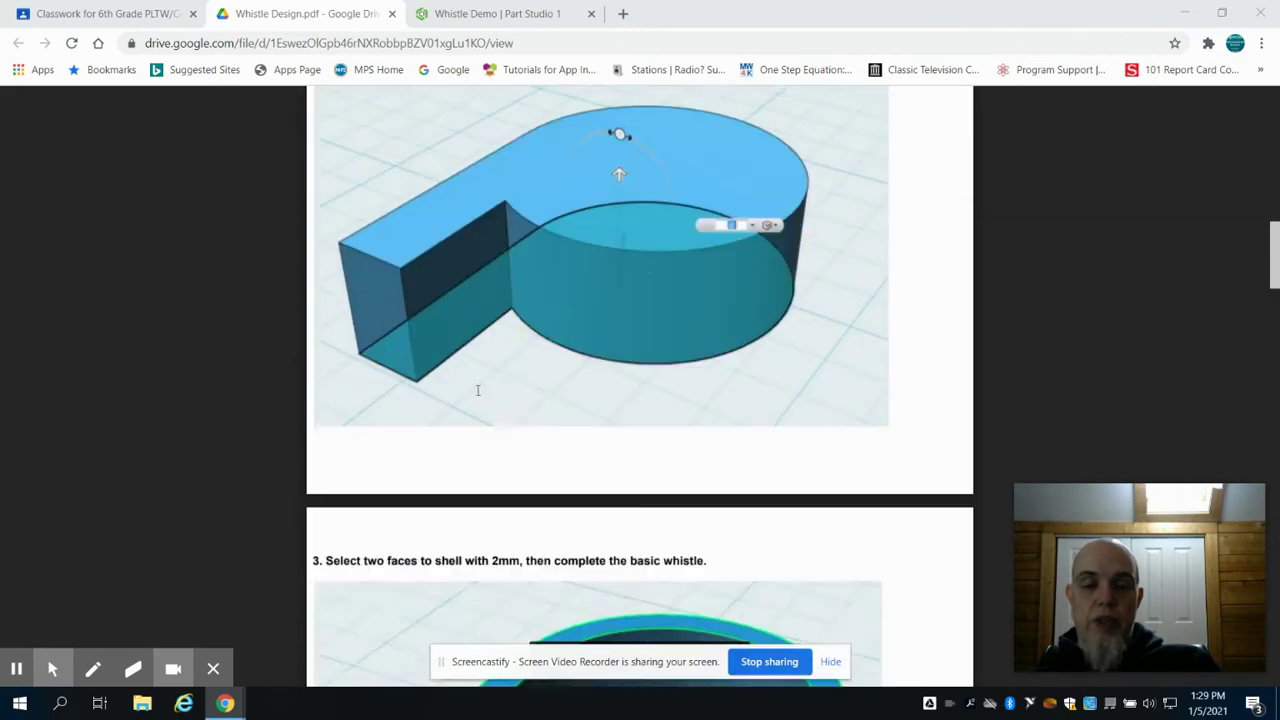
scroll(478, 390, up, 15)
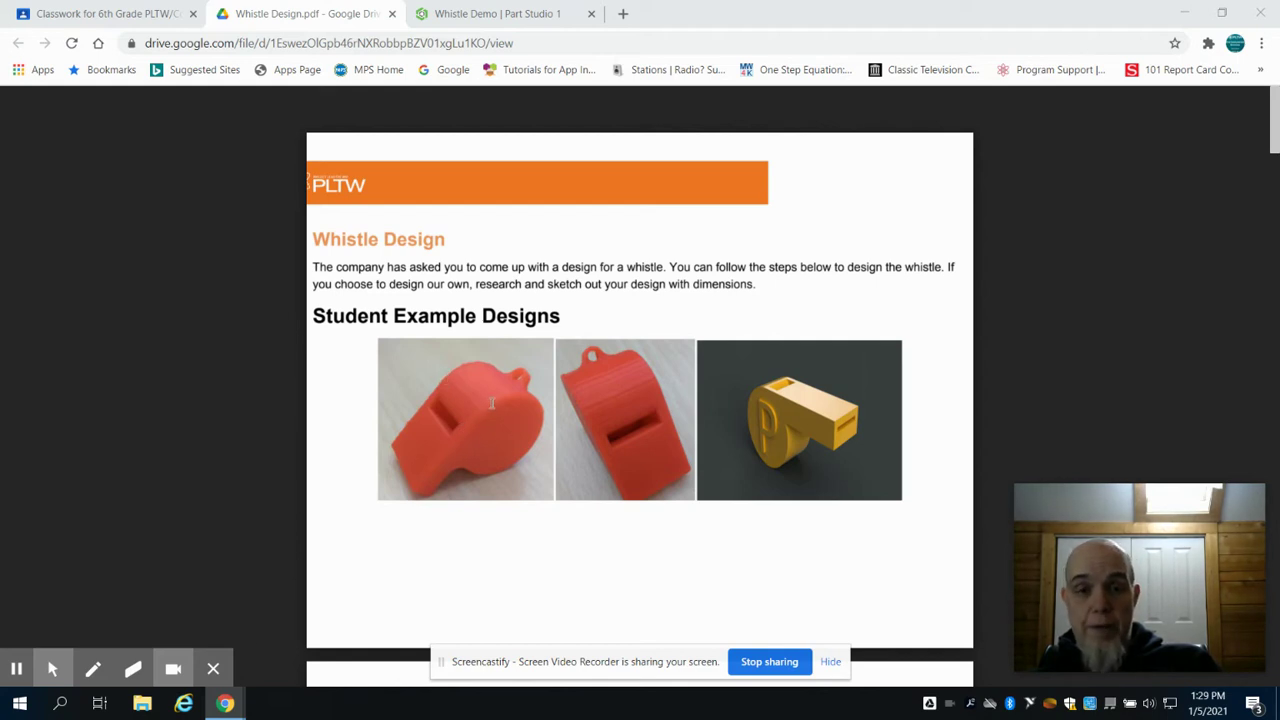
scroll(488, 405, down, 5)
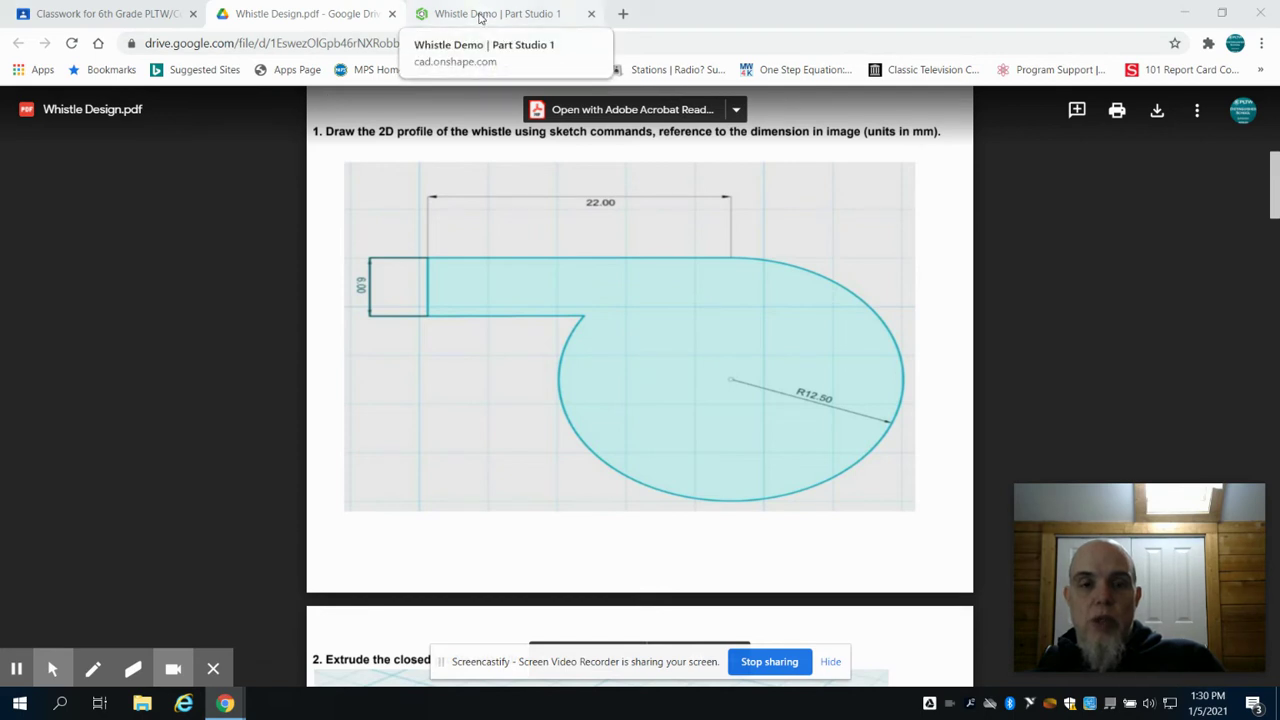
Step: Switch to the Whistle Demo document in Onshape and set the workspace's default length unit to Millimeter
click(481, 17)
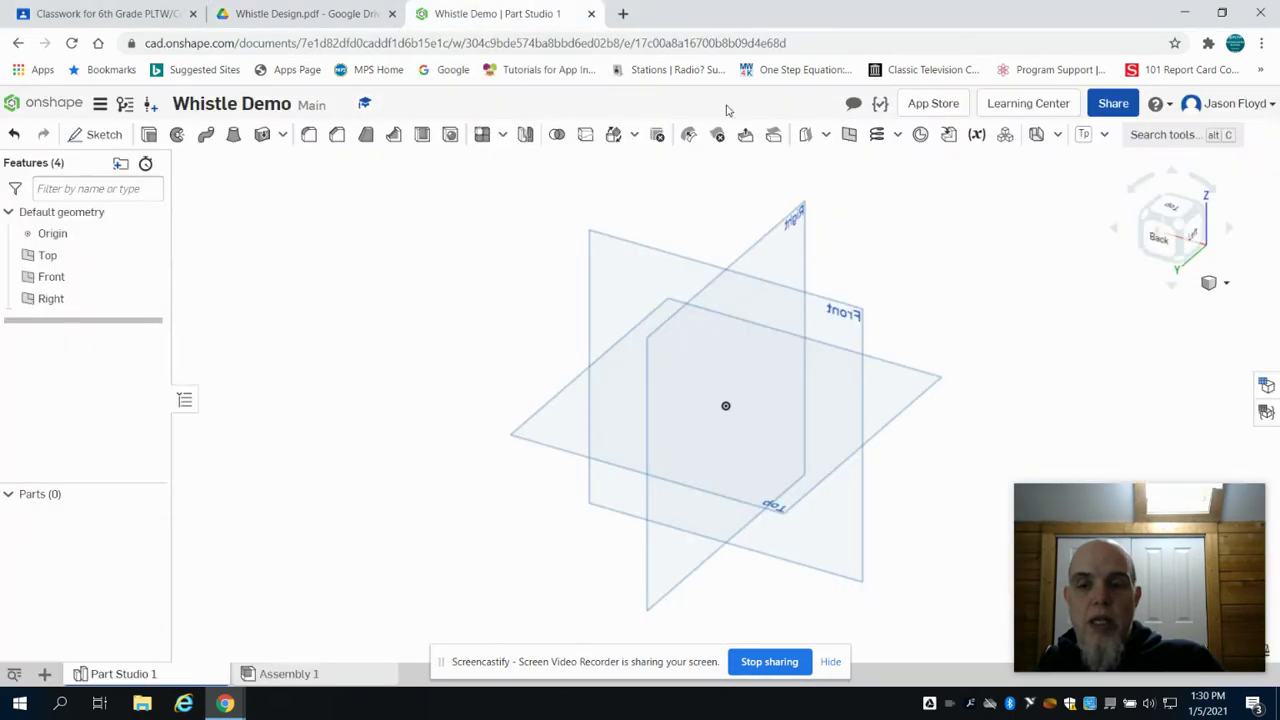
click(100, 106)
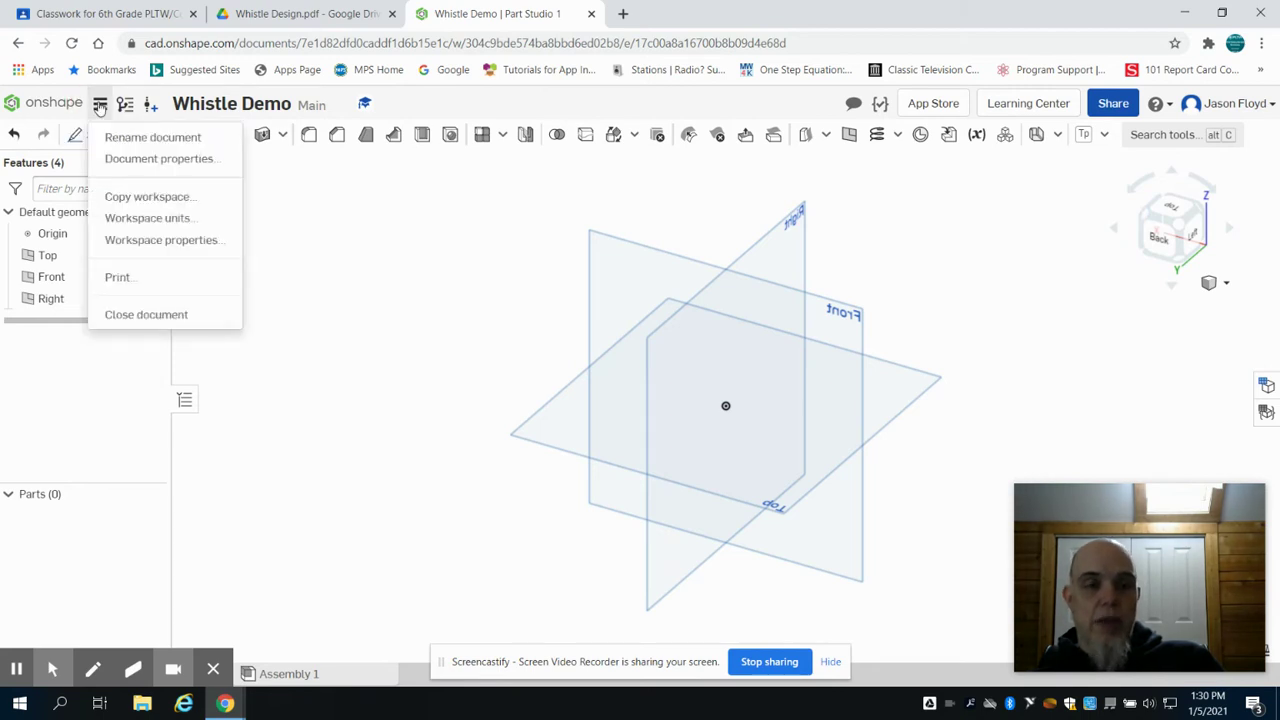
click(152, 216)
click(245, 205)
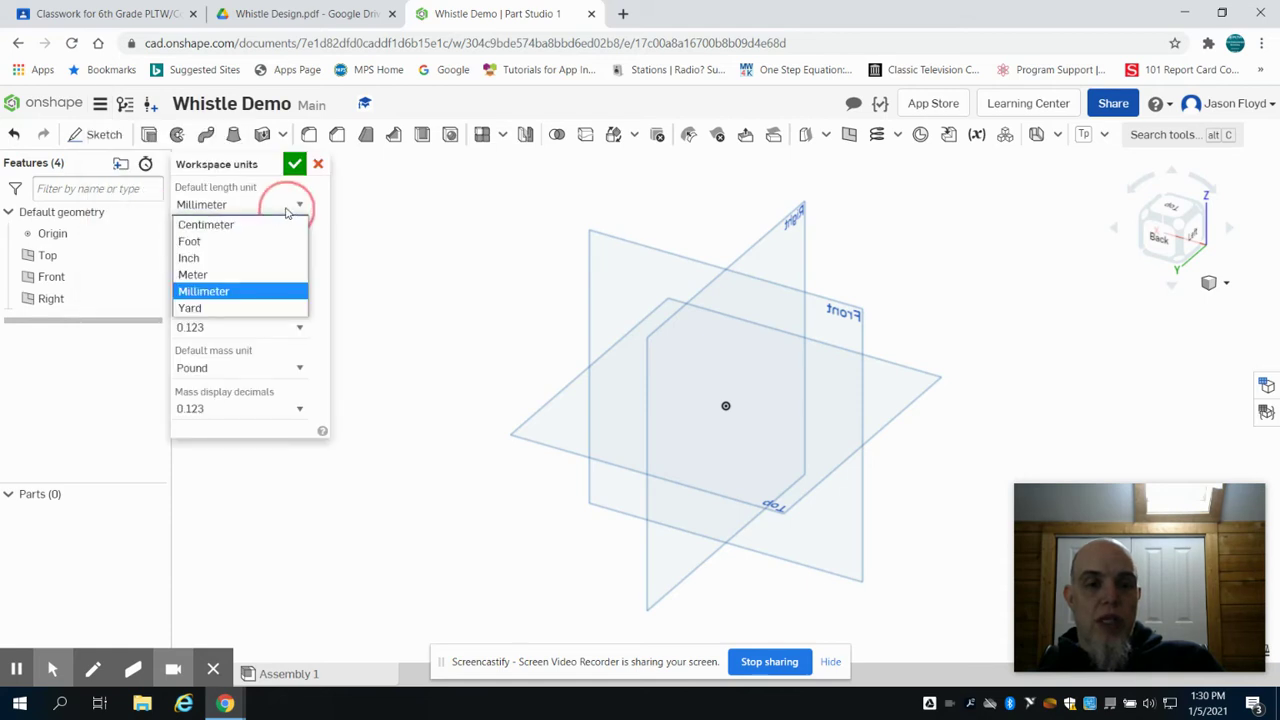
click(249, 292)
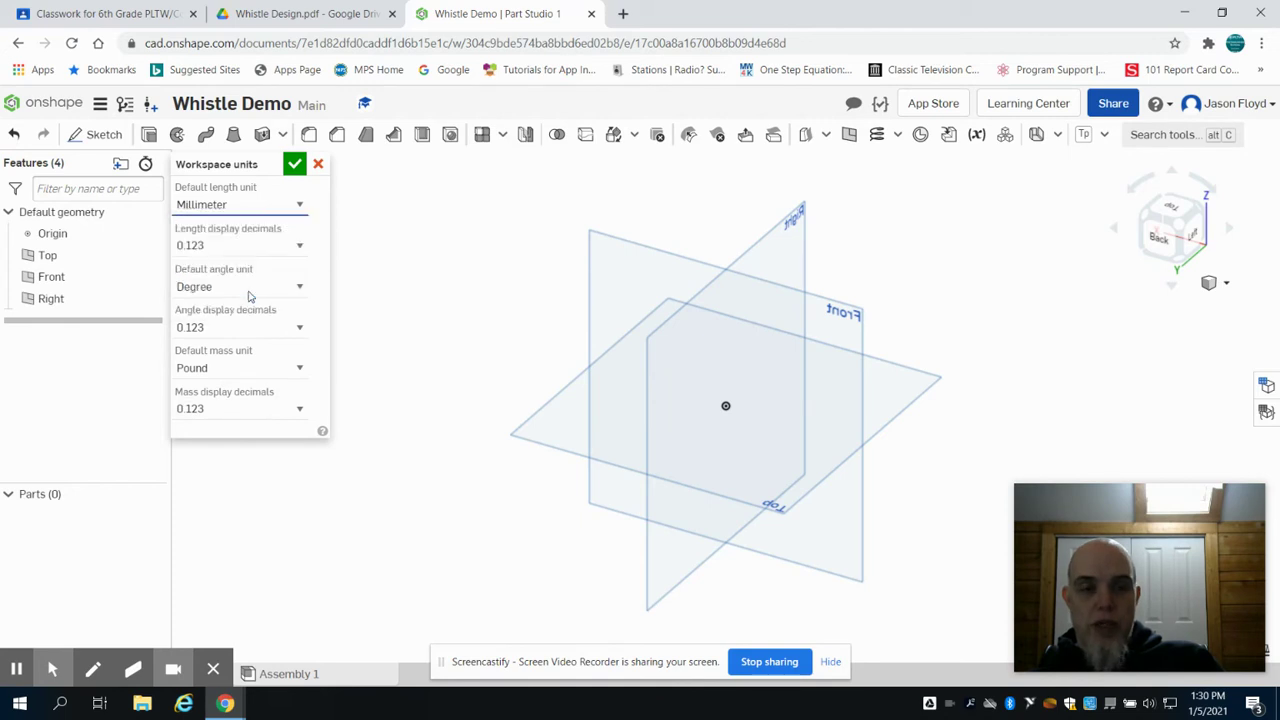
click(300, 12)
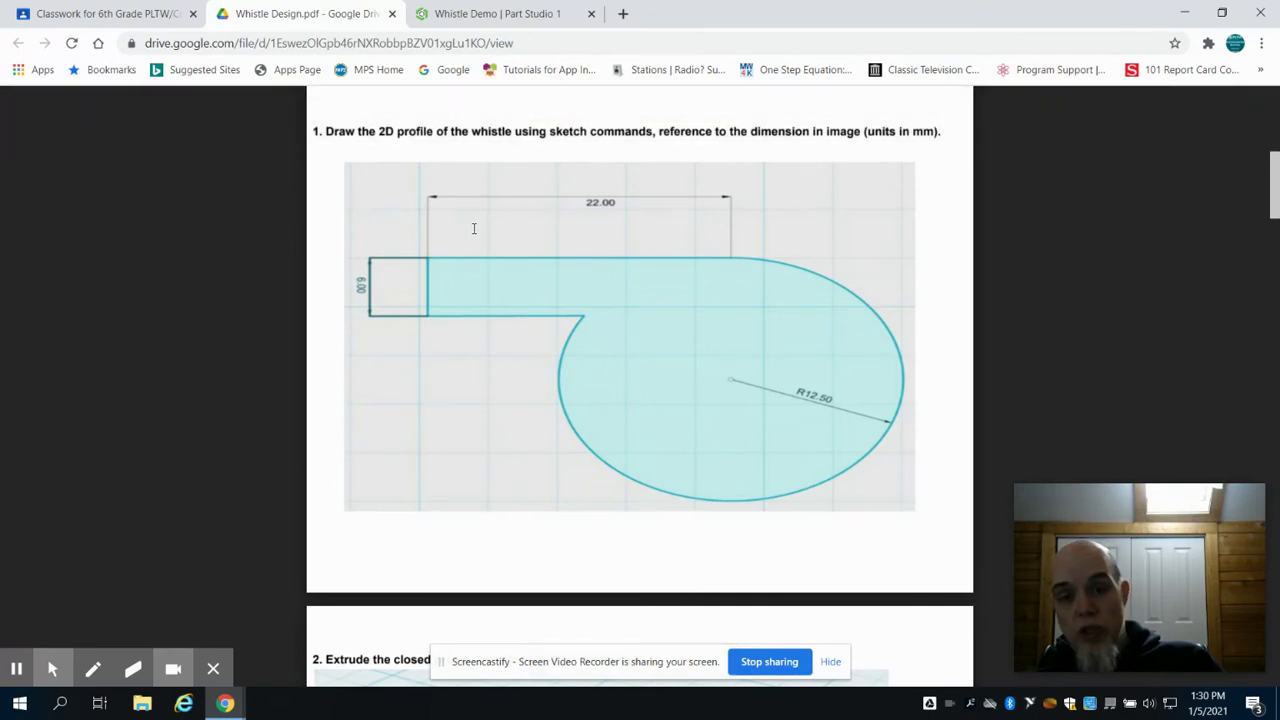
click(467, 13)
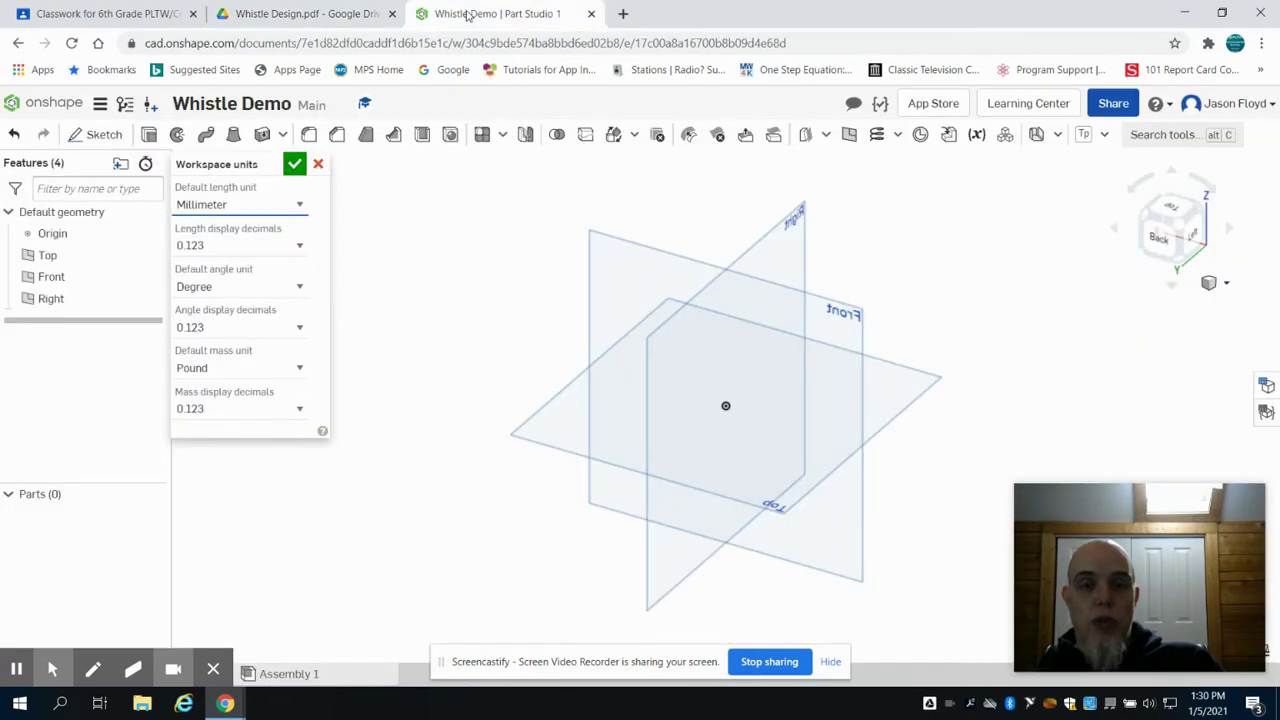
click(294, 163)
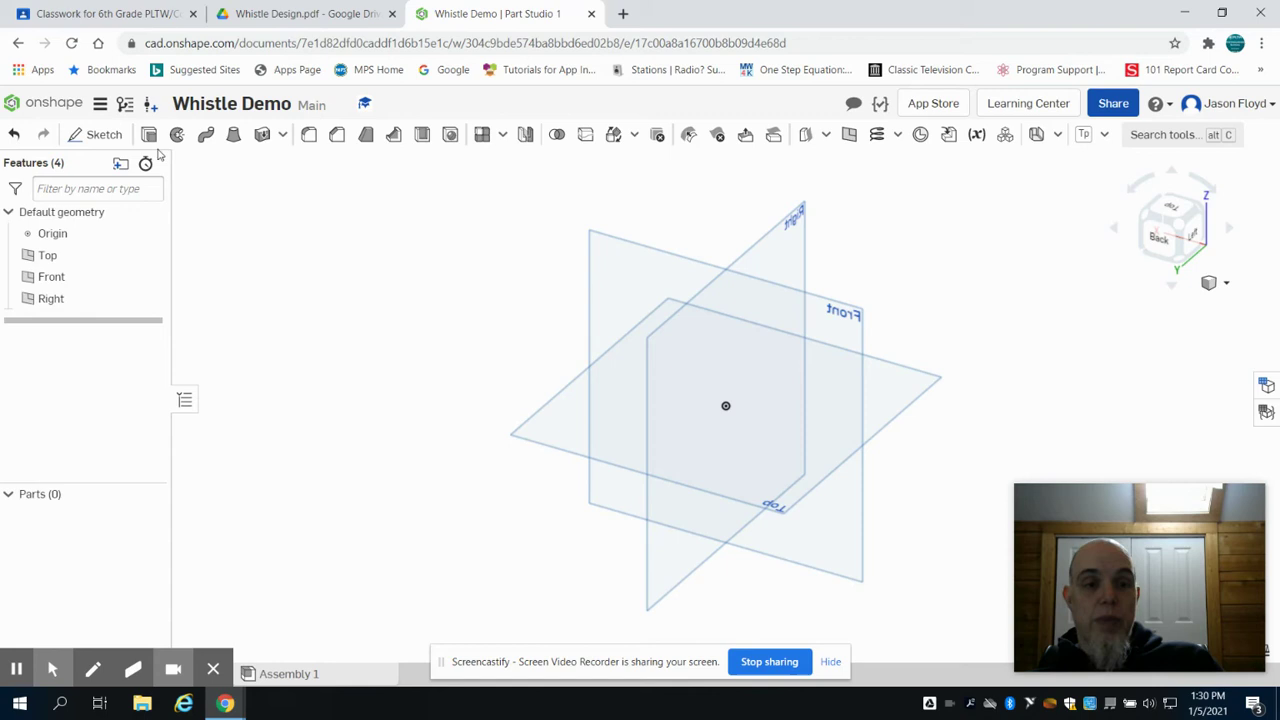
Step: Reopen the workspace units settings, select Millimeter again as the default length unit and accept
click(100, 105)
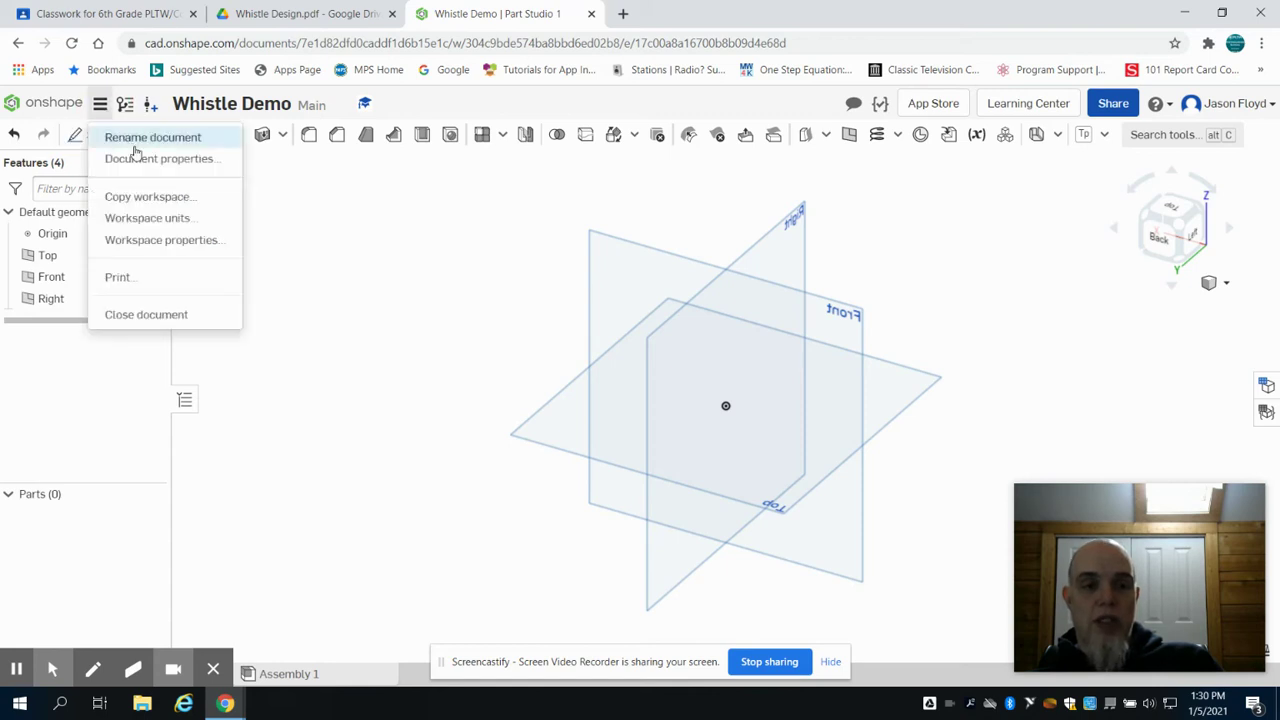
click(223, 227)
click(286, 206)
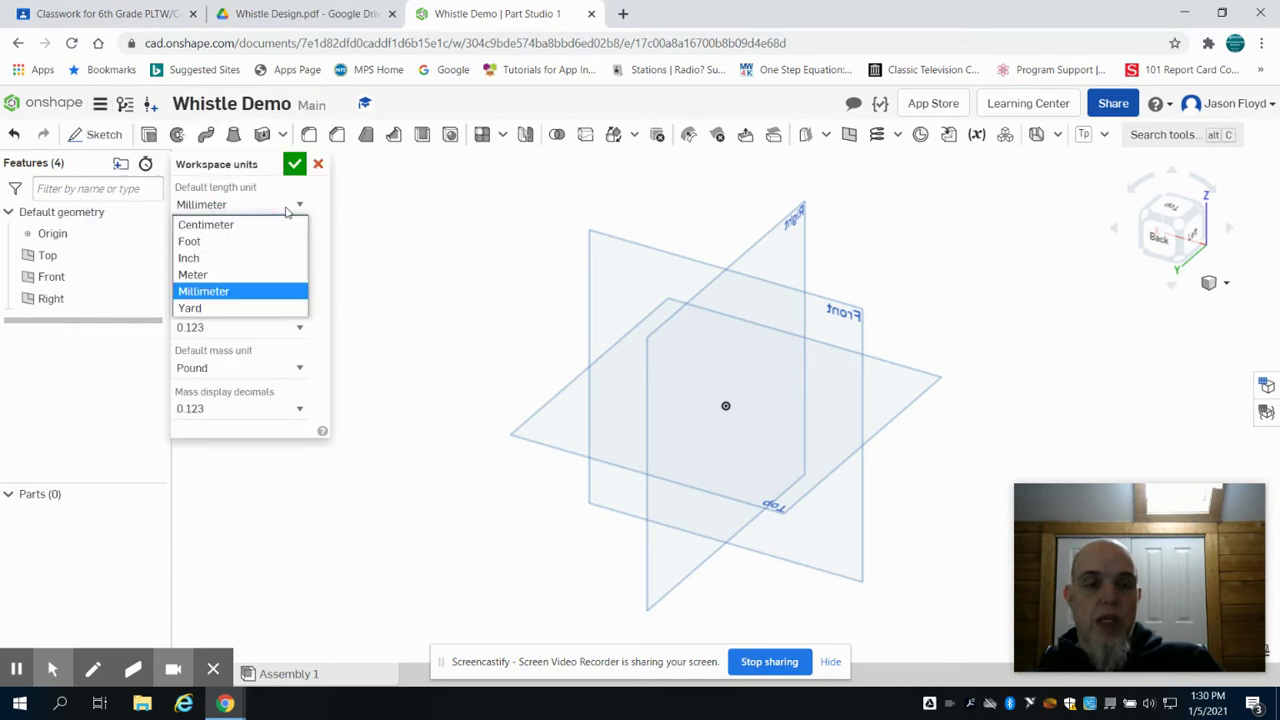
click(245, 292)
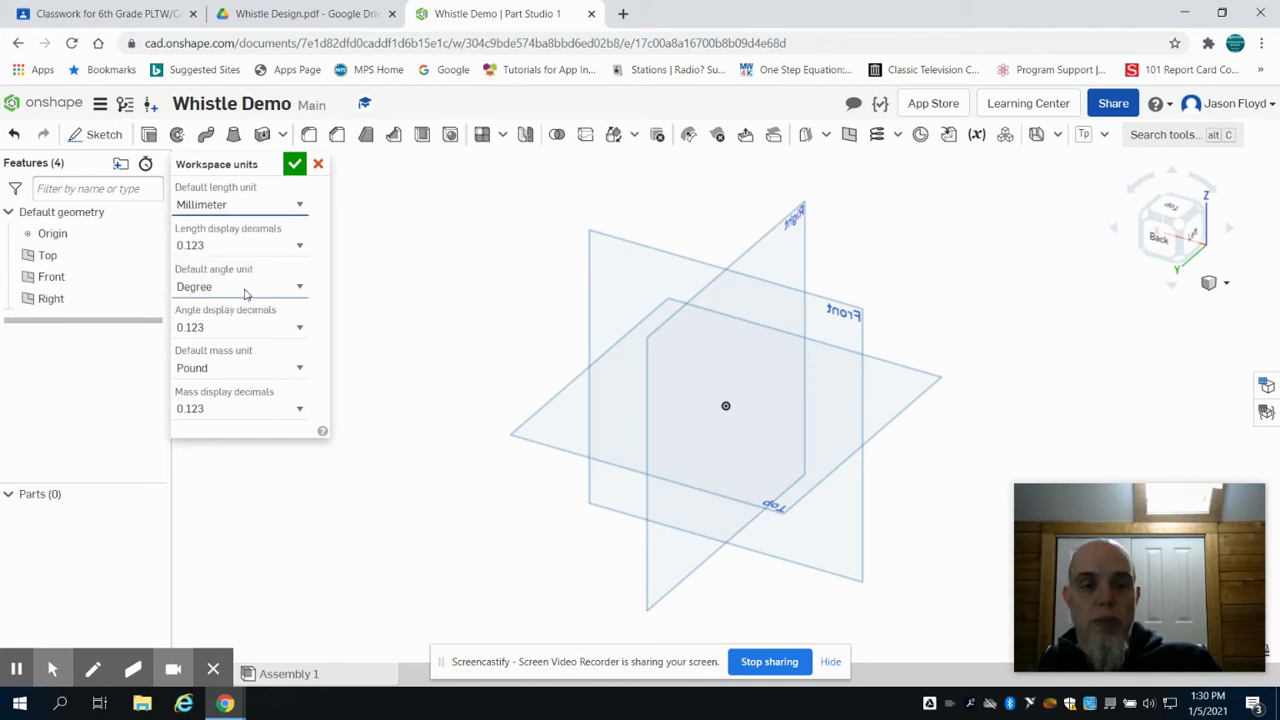
click(295, 165)
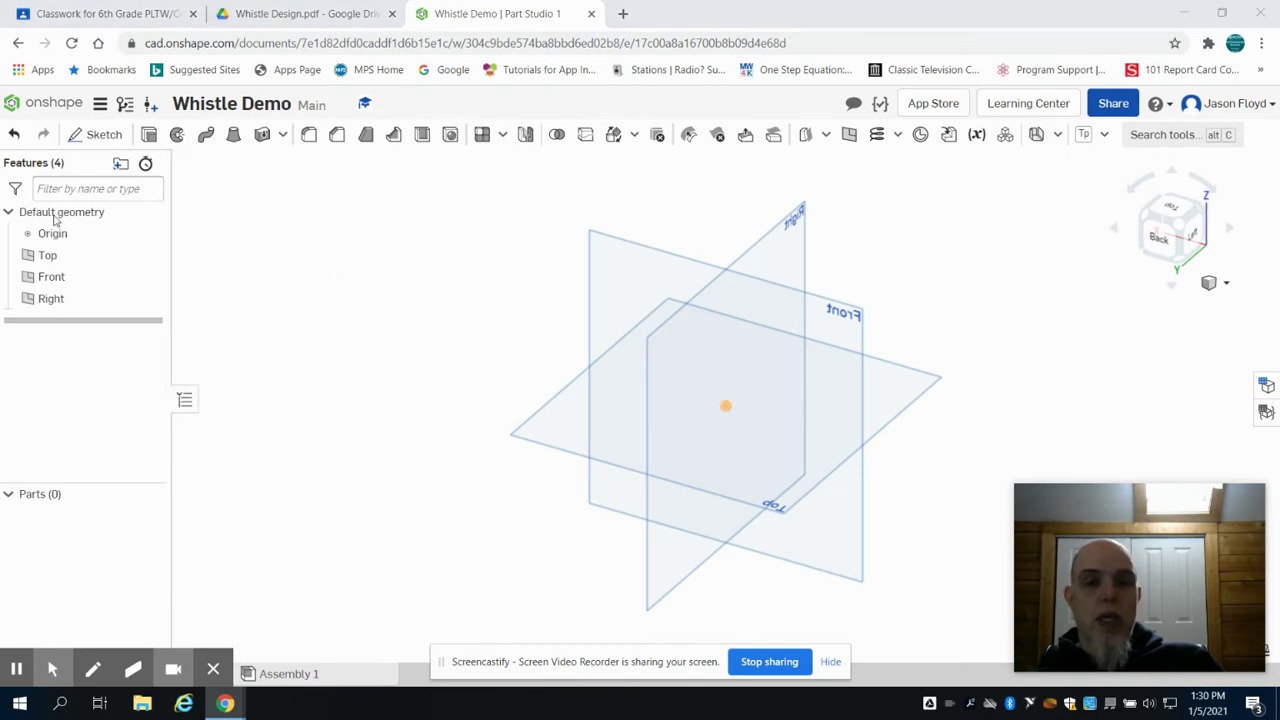
Step: Start a new sketch on the Top plane and view it straight from above
click(103, 140)
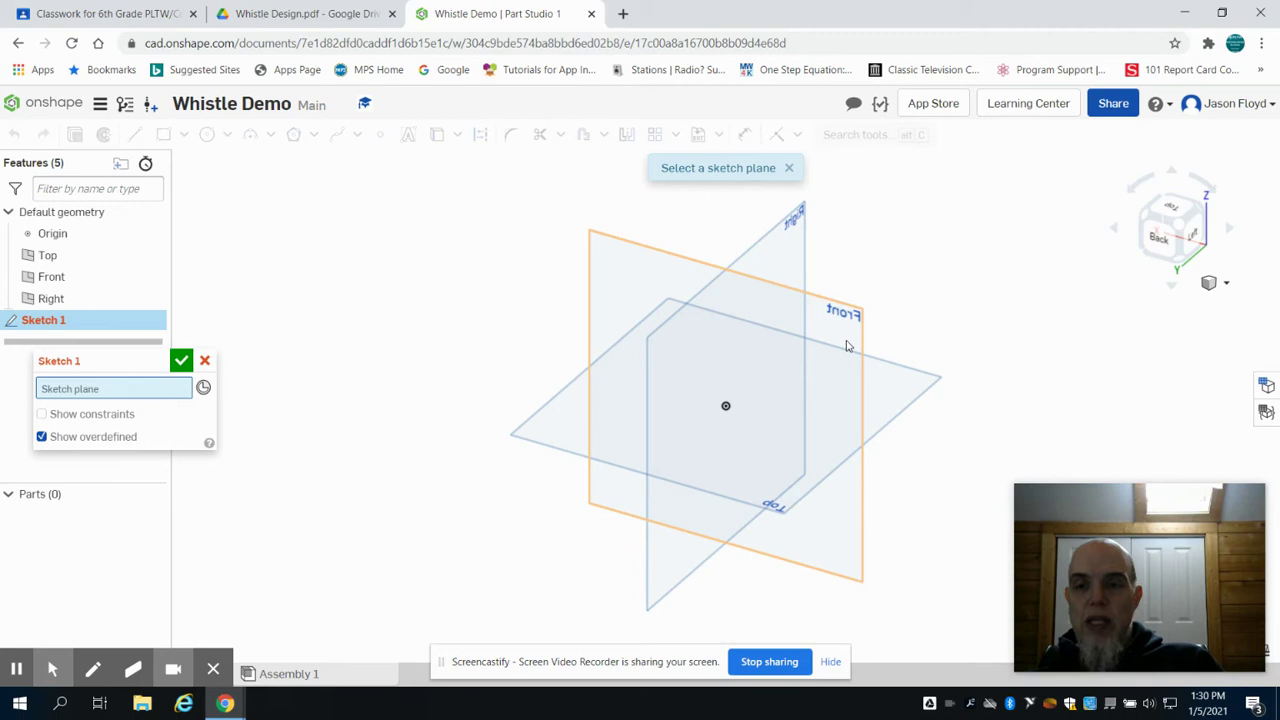
click(1198, 206)
click(588, 426)
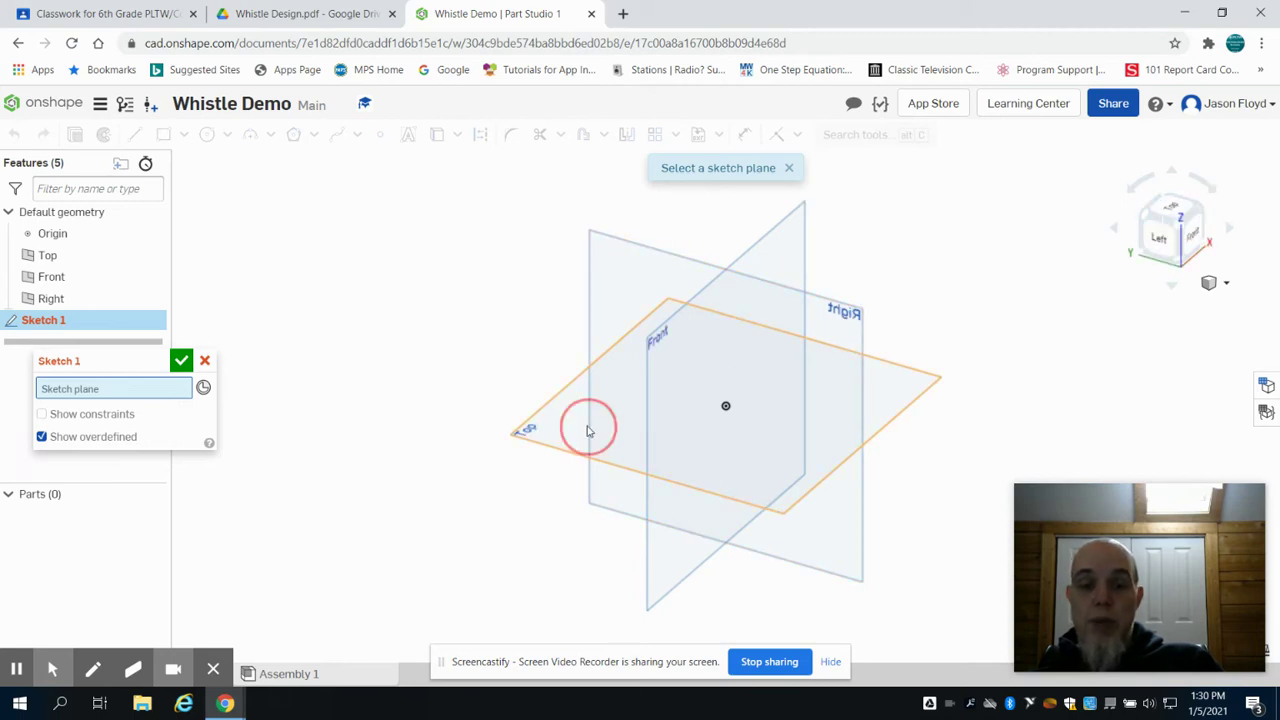
click(1172, 214)
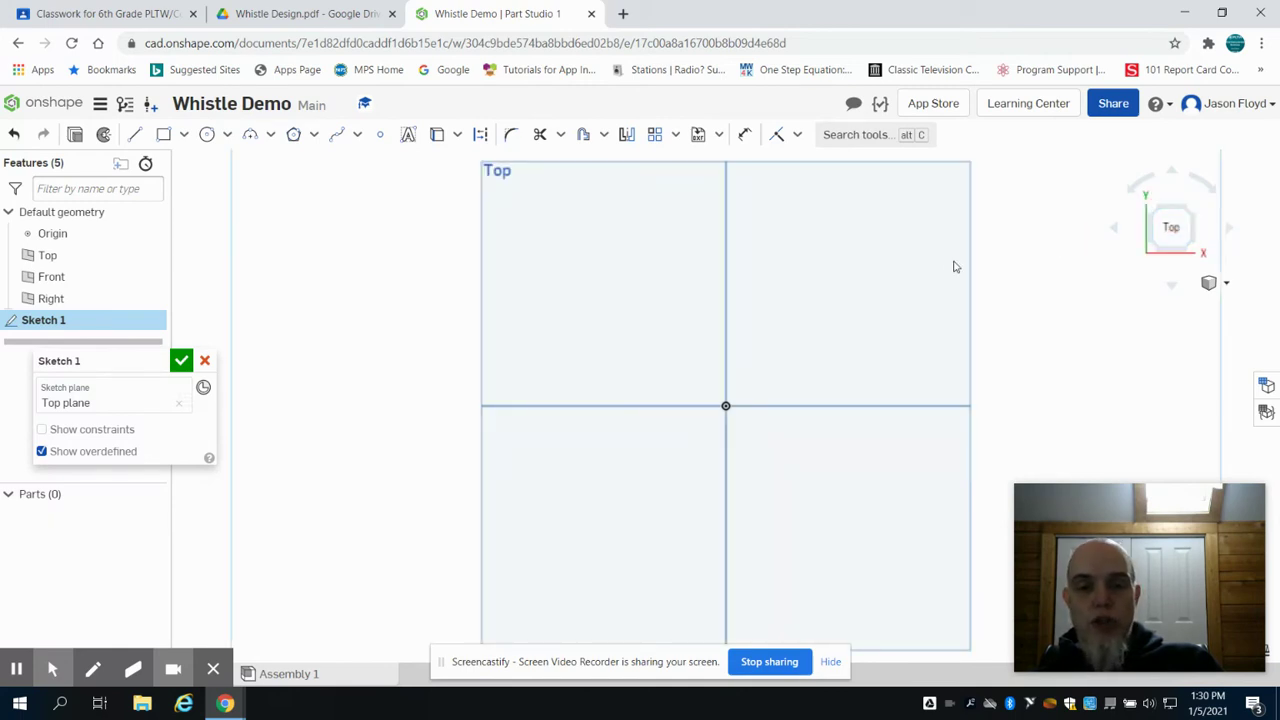
Step: Draw a horizontal line from the origin toward negative X and set its length to 11 mm
click(140, 136)
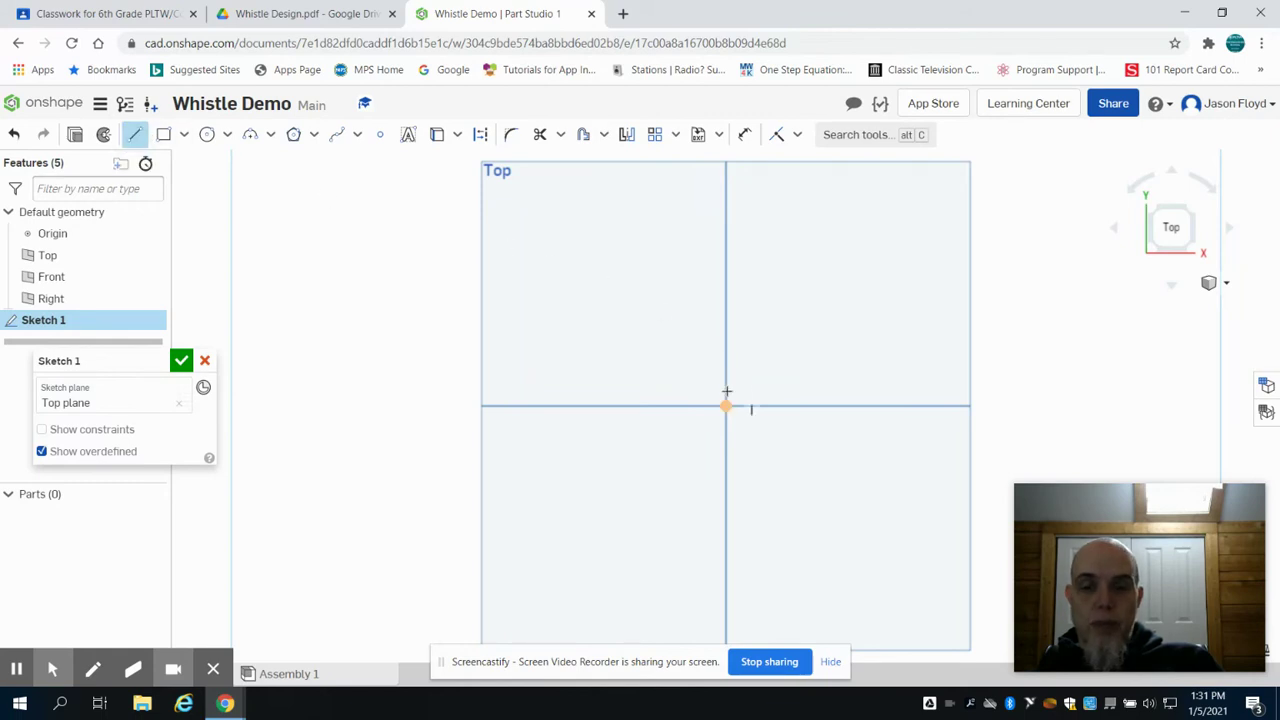
click(726, 406)
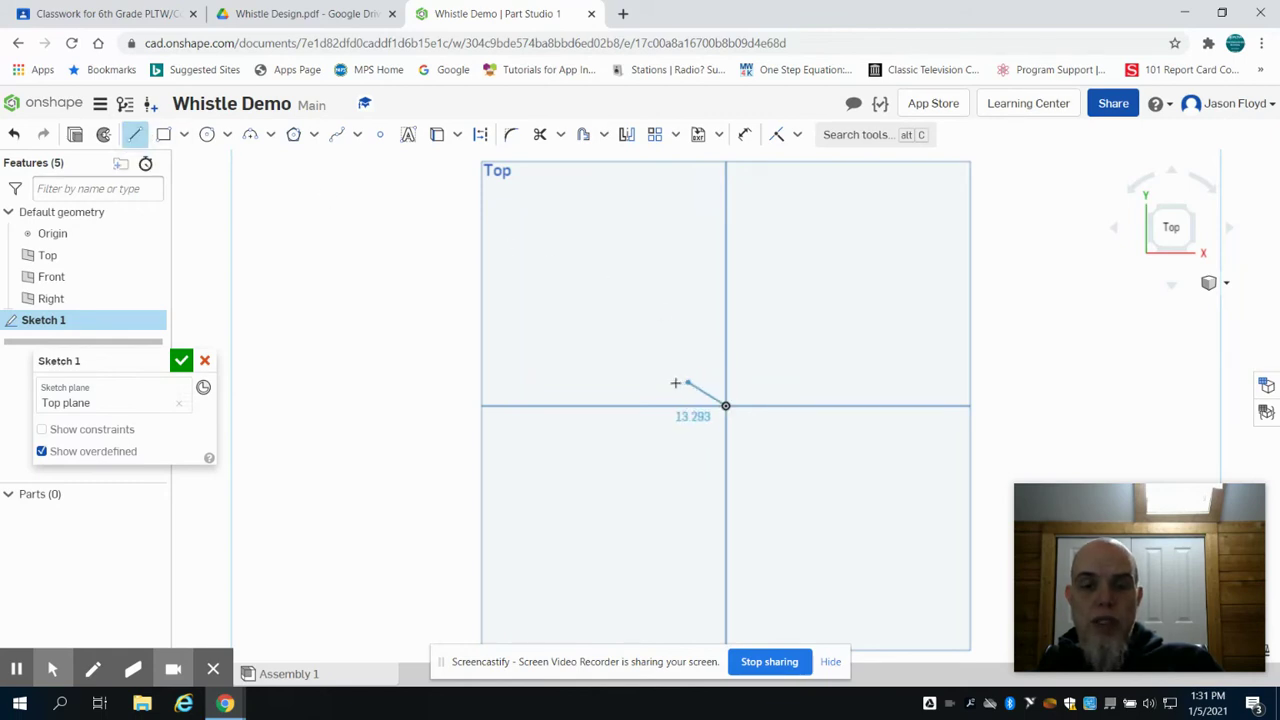
click(630, 405)
text(11)
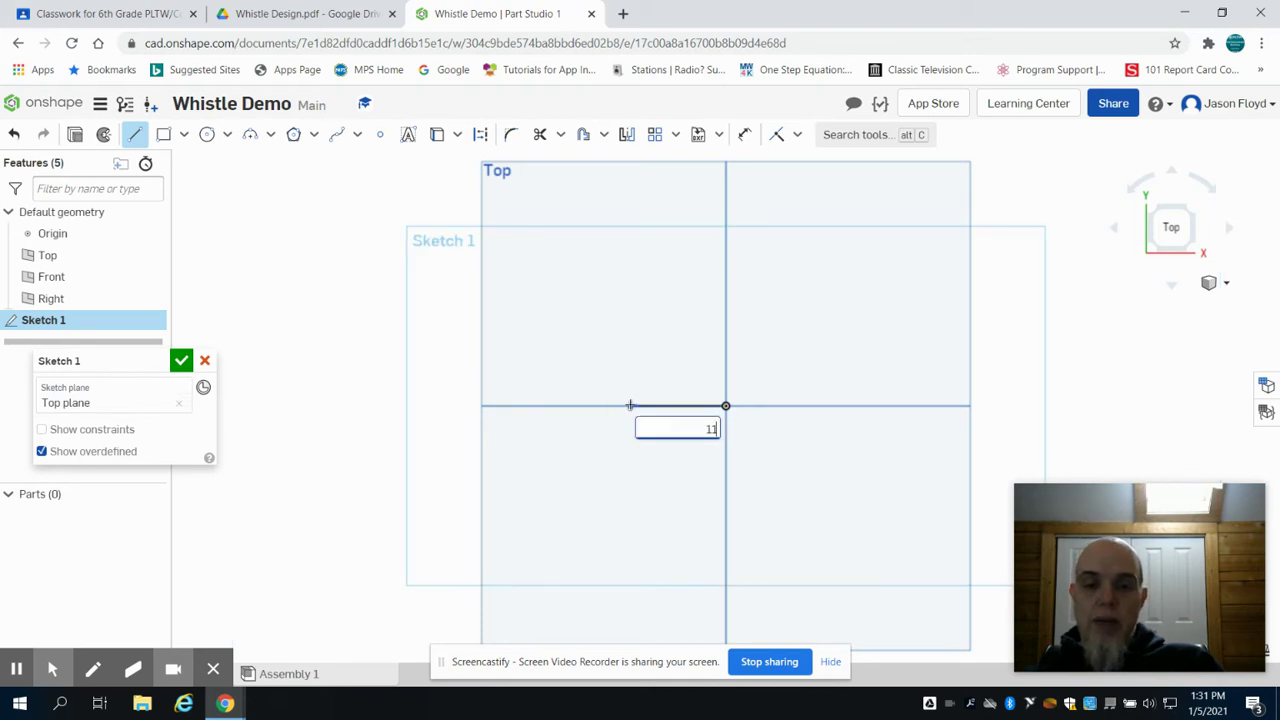
key(Return)
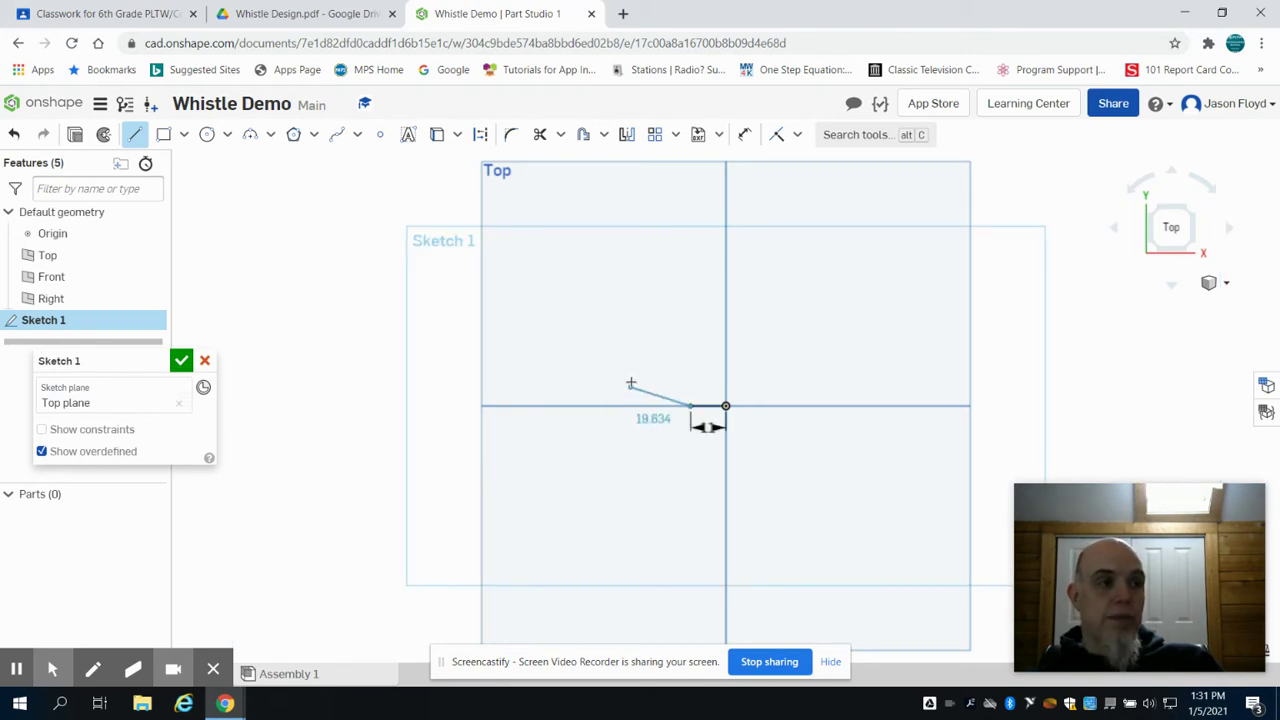
Step: Continue the profile with a 6 mm vertical line upward and a 22 mm horizontal line toward positive X, then end the line chain
click(686, 371)
text(6)
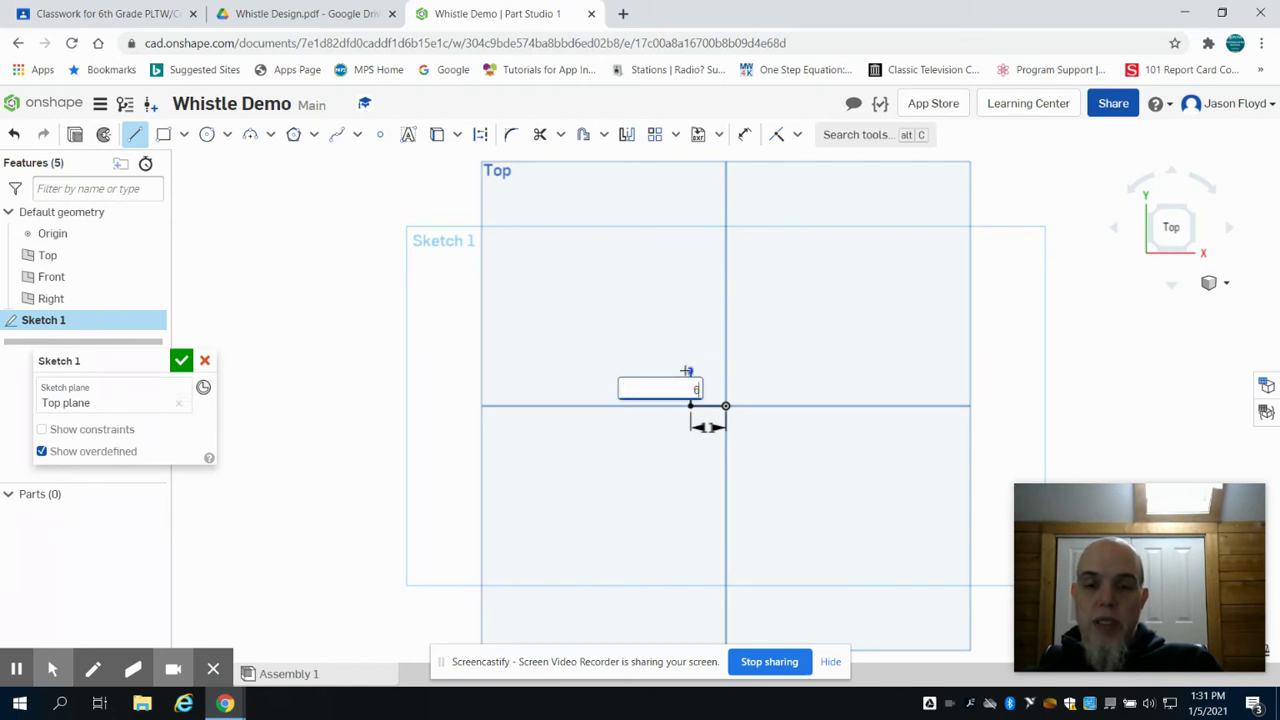
key(Return)
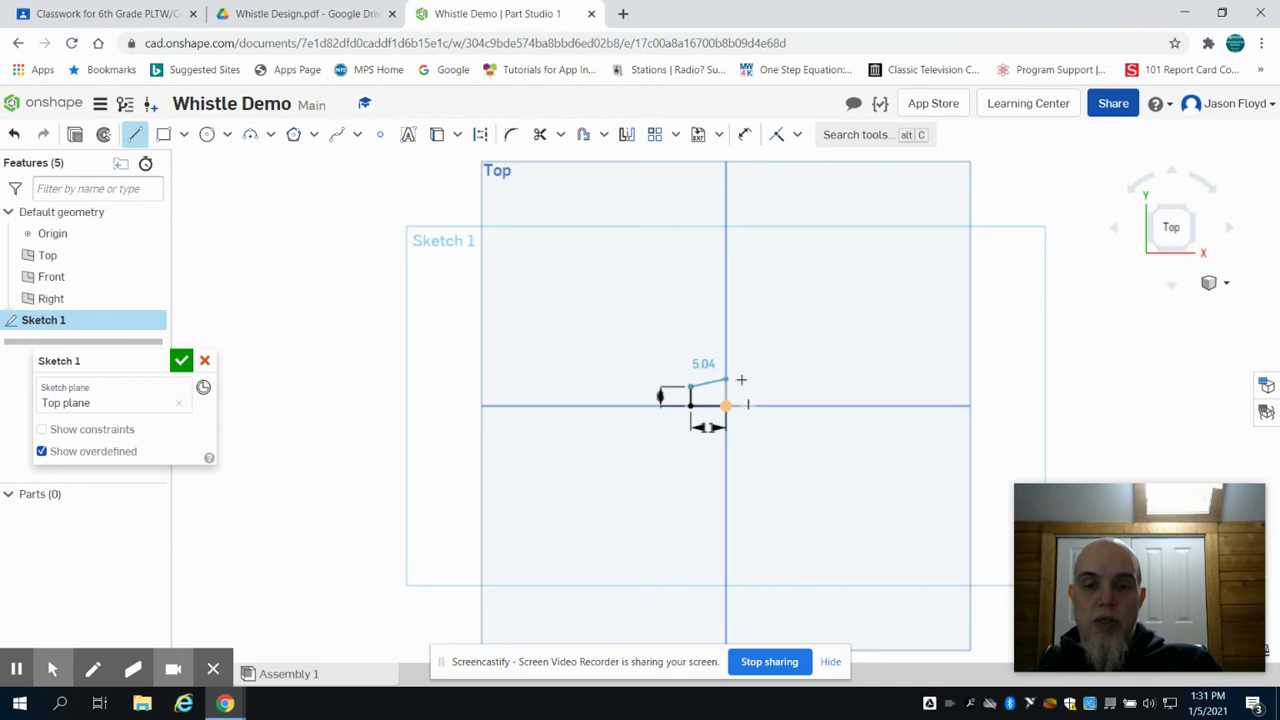
click(771, 386)
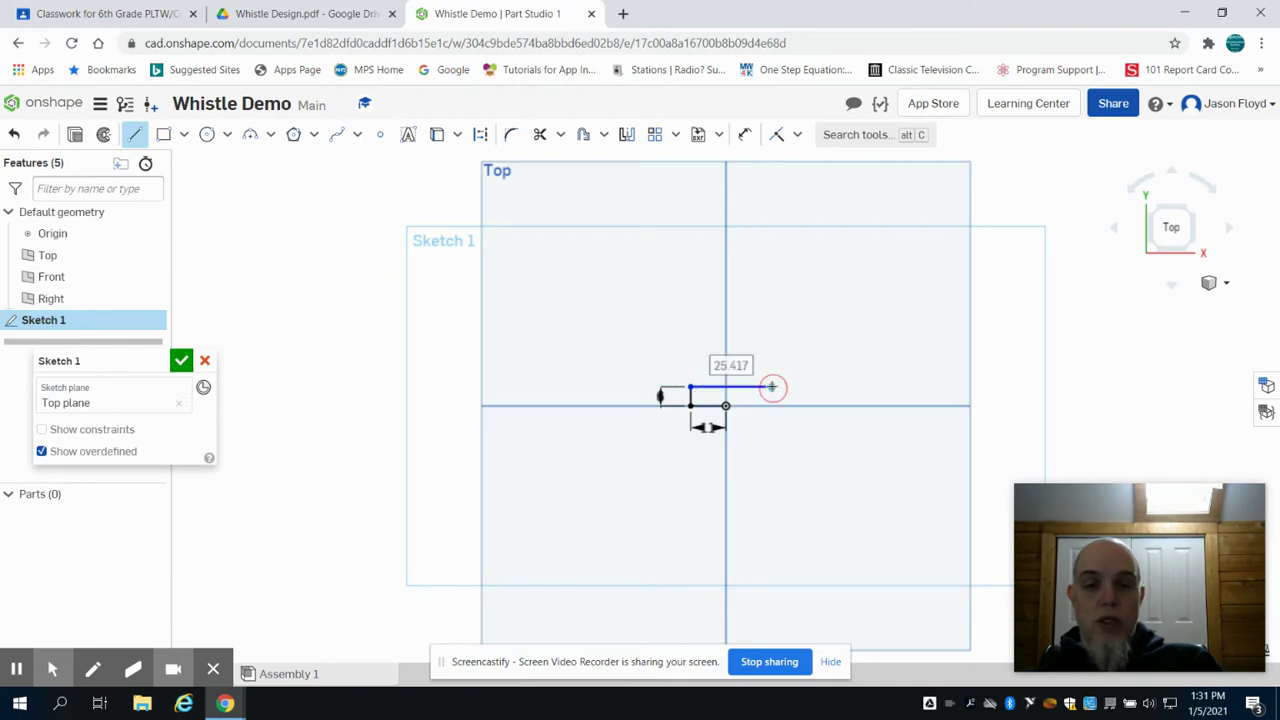
text(22)
key(Return)
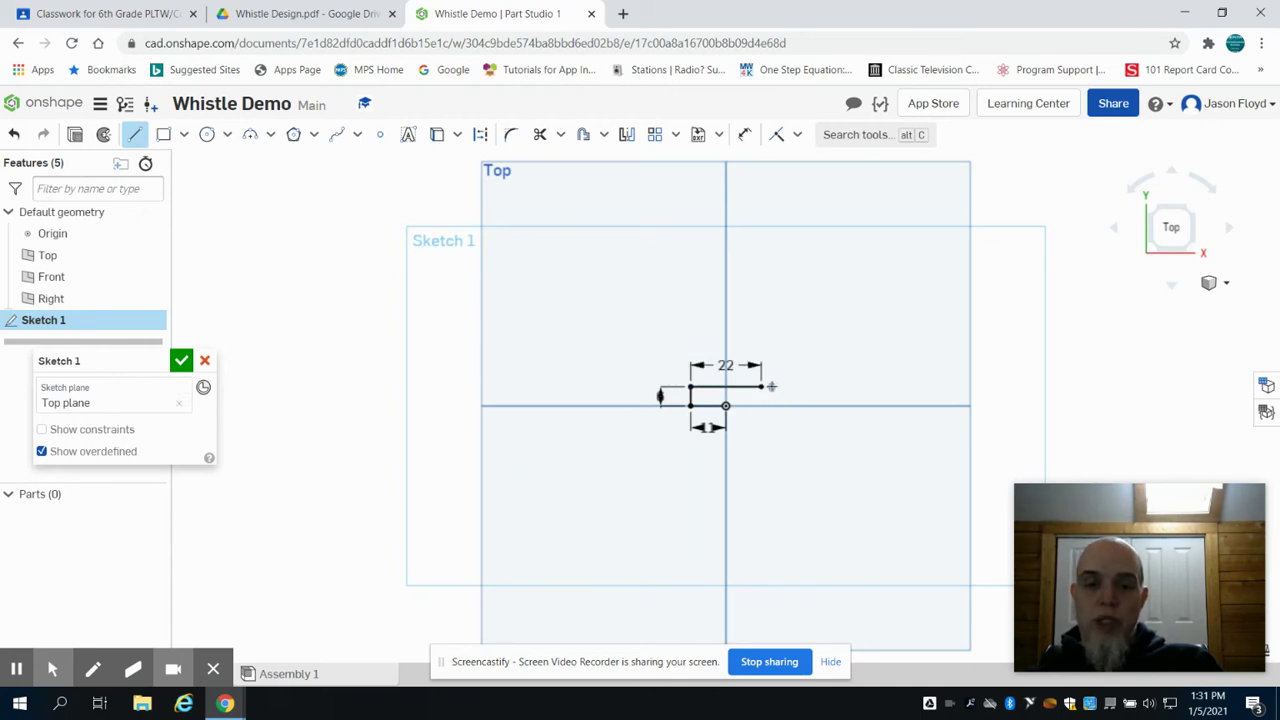
right_click(846, 351)
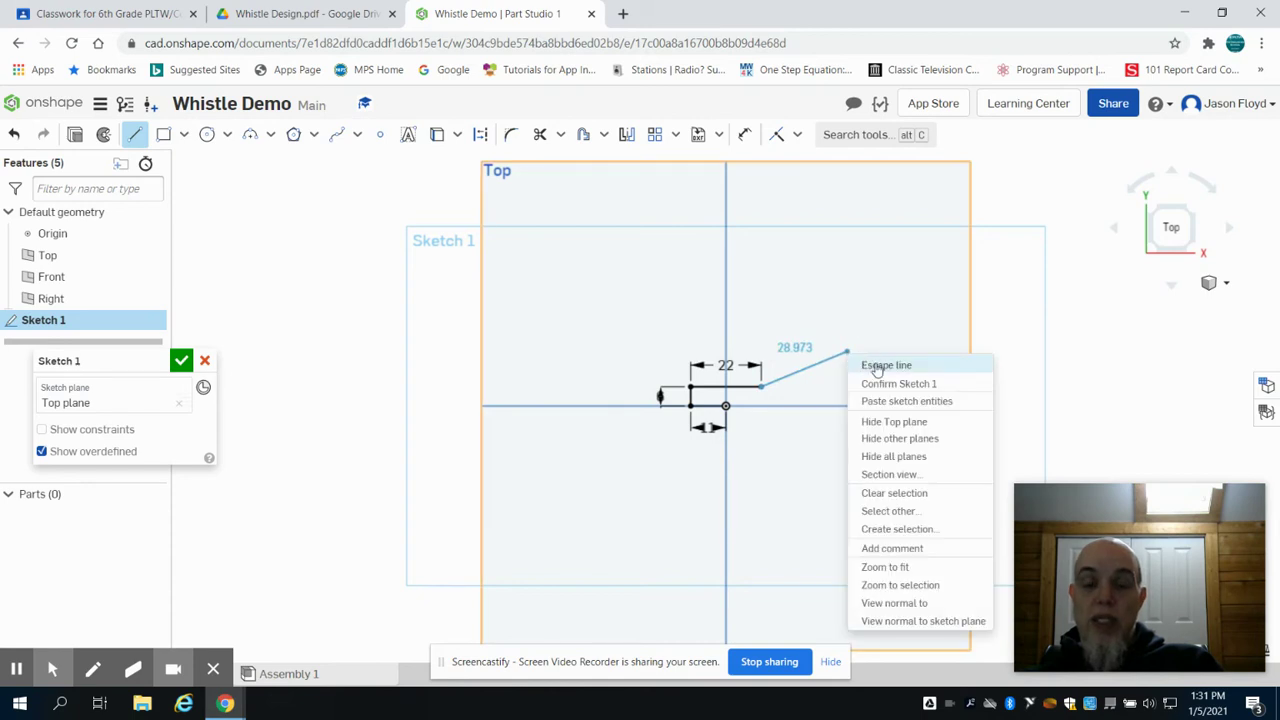
click(871, 366)
Step: Close the profile with a three-point arc from the origin to the 22 mm line's free end, bulging downward, with radius 12.5 mm
scroll(815, 421, up, 3)
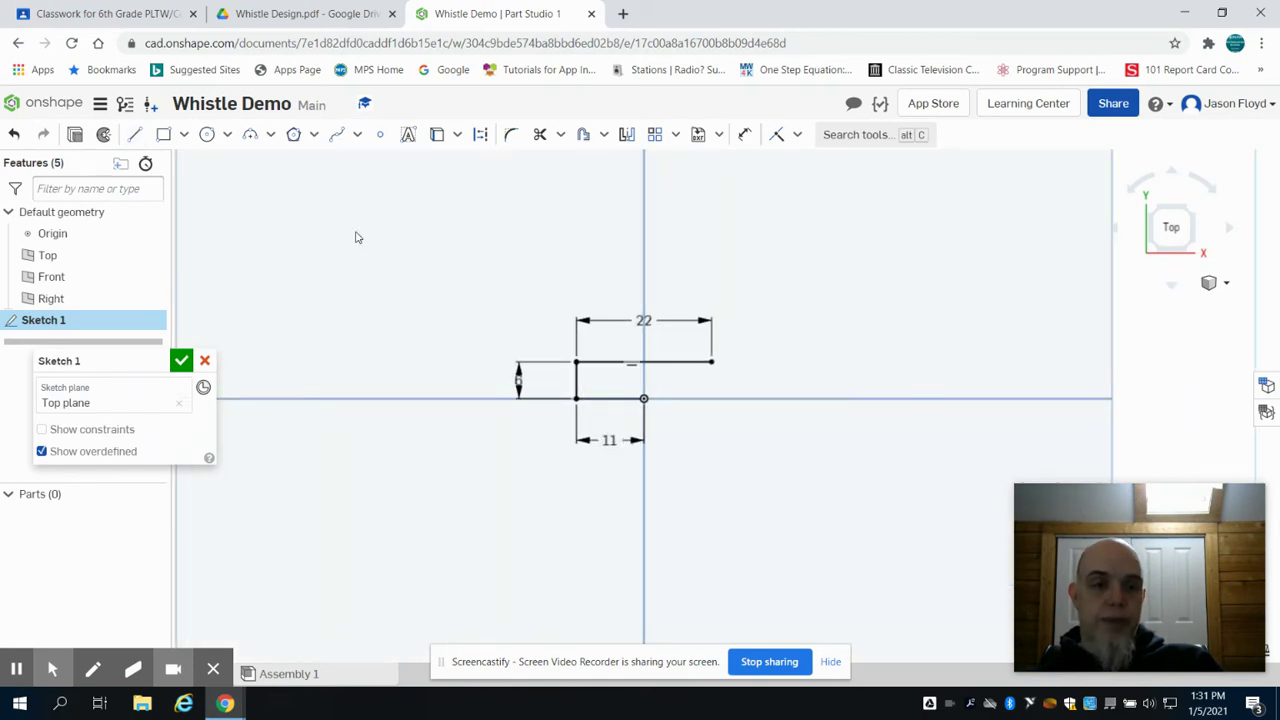
click(252, 136)
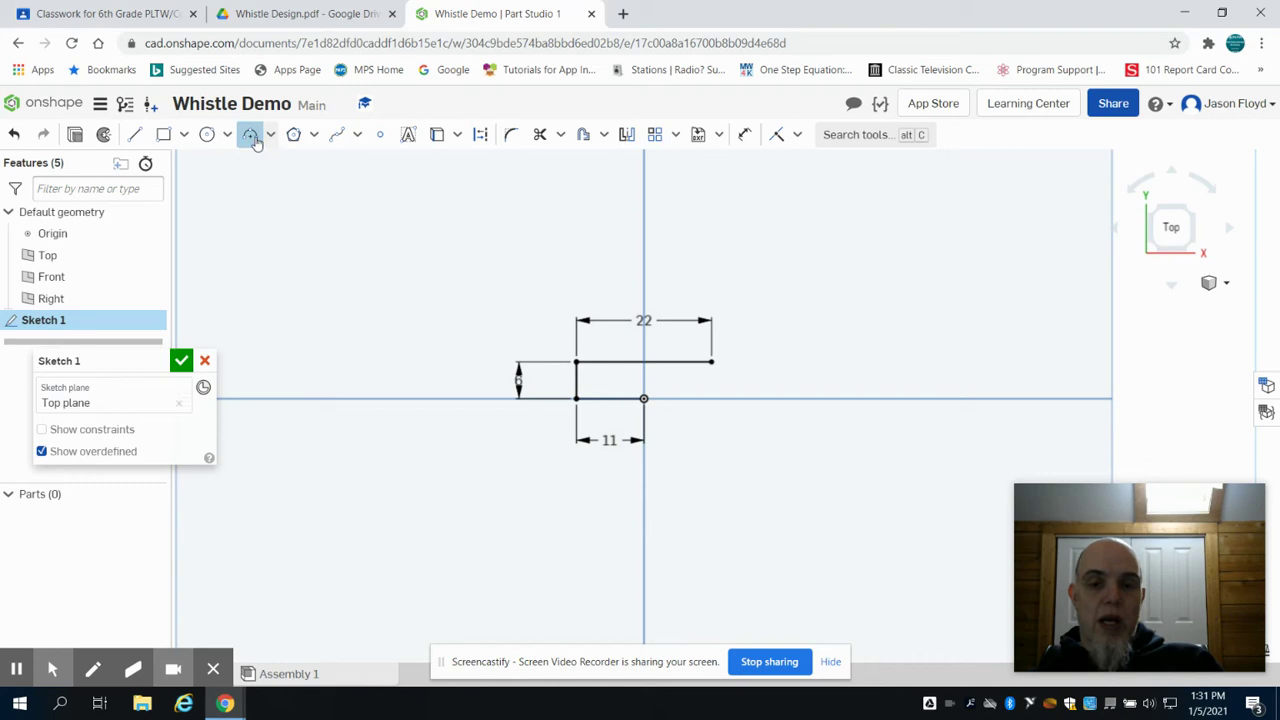
click(643, 398)
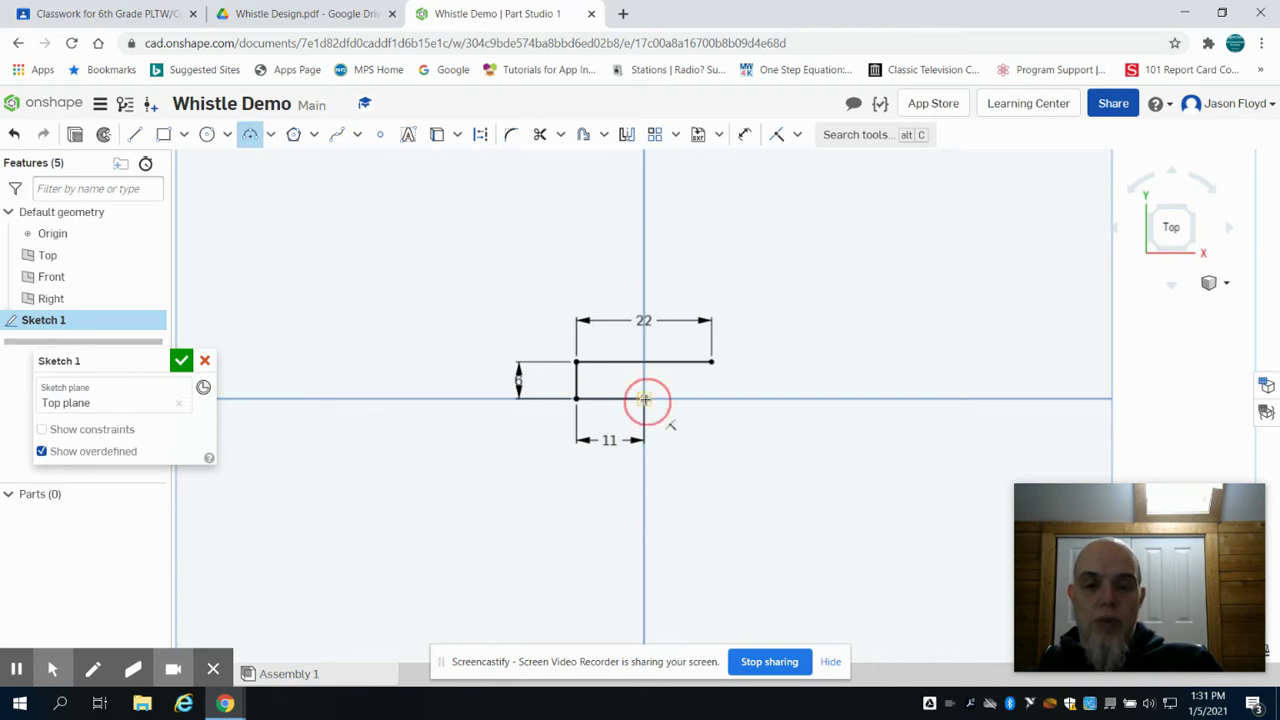
click(711, 361)
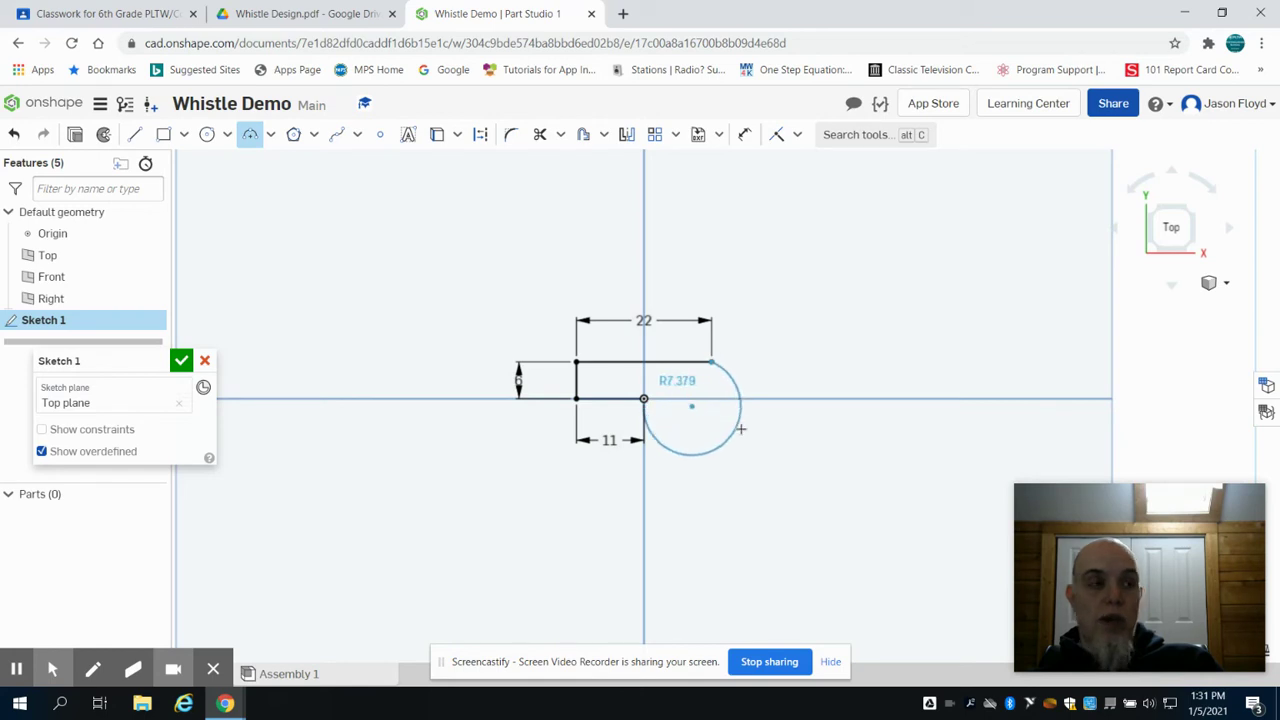
click(742, 430)
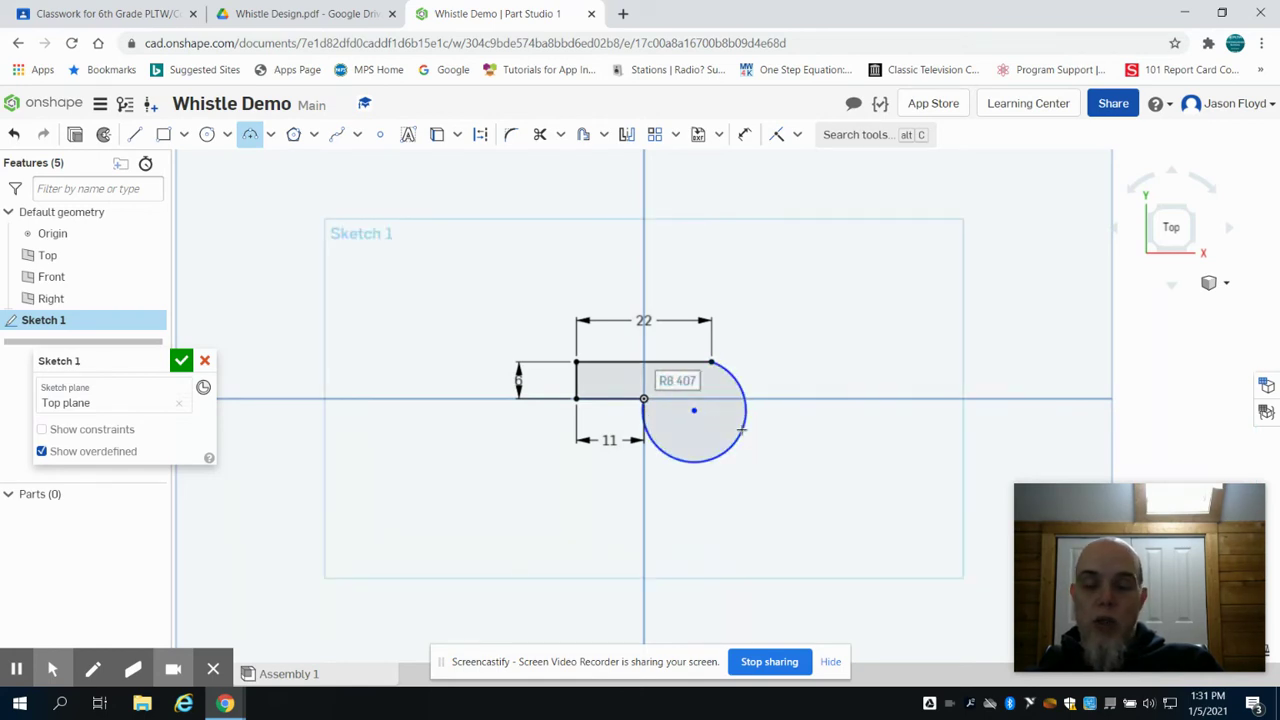
text(12.5)
key(Return)
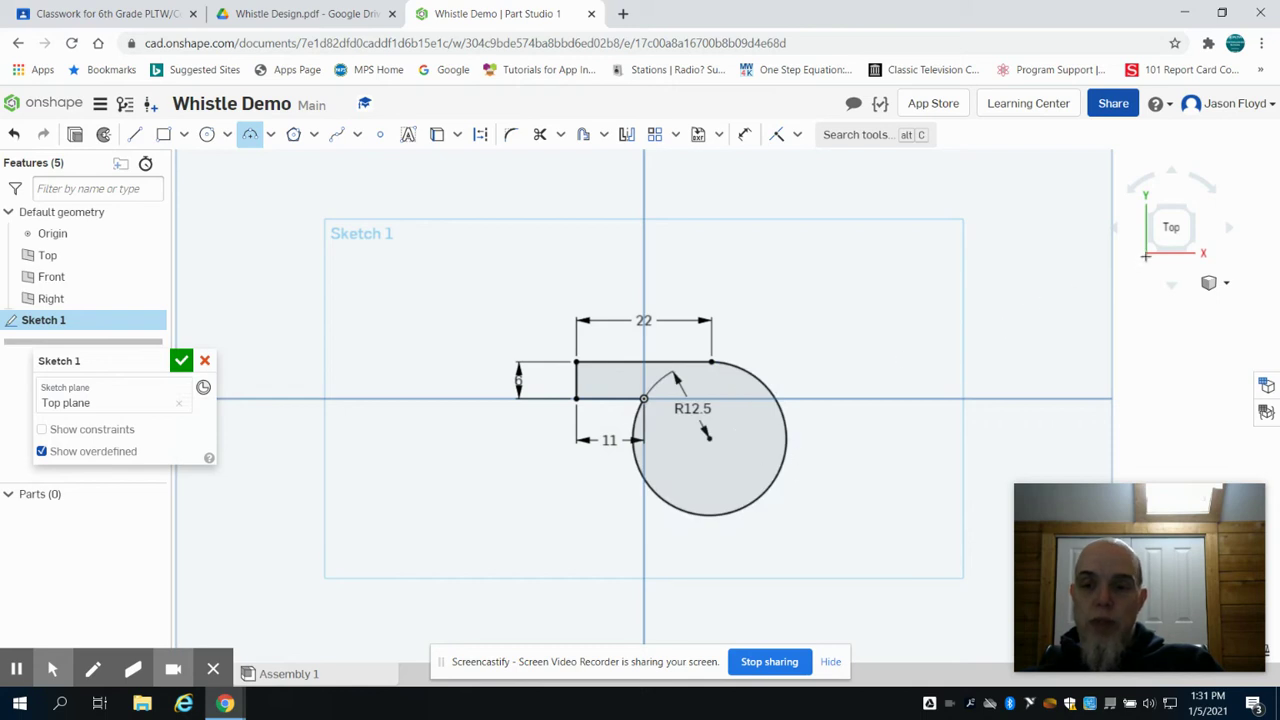
Step: View the whole profile from the top, return to the Whistle Design PDF and read the step 2 extrusion instructions
click(1170, 227)
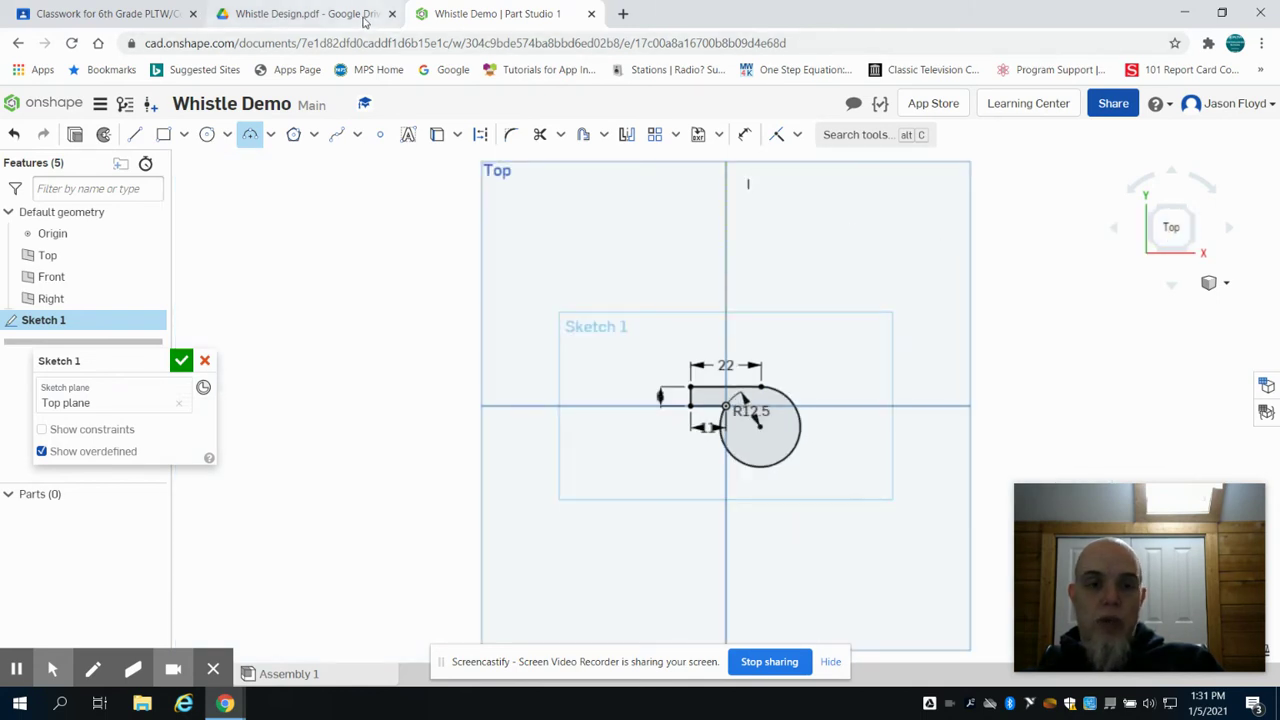
click(305, 14)
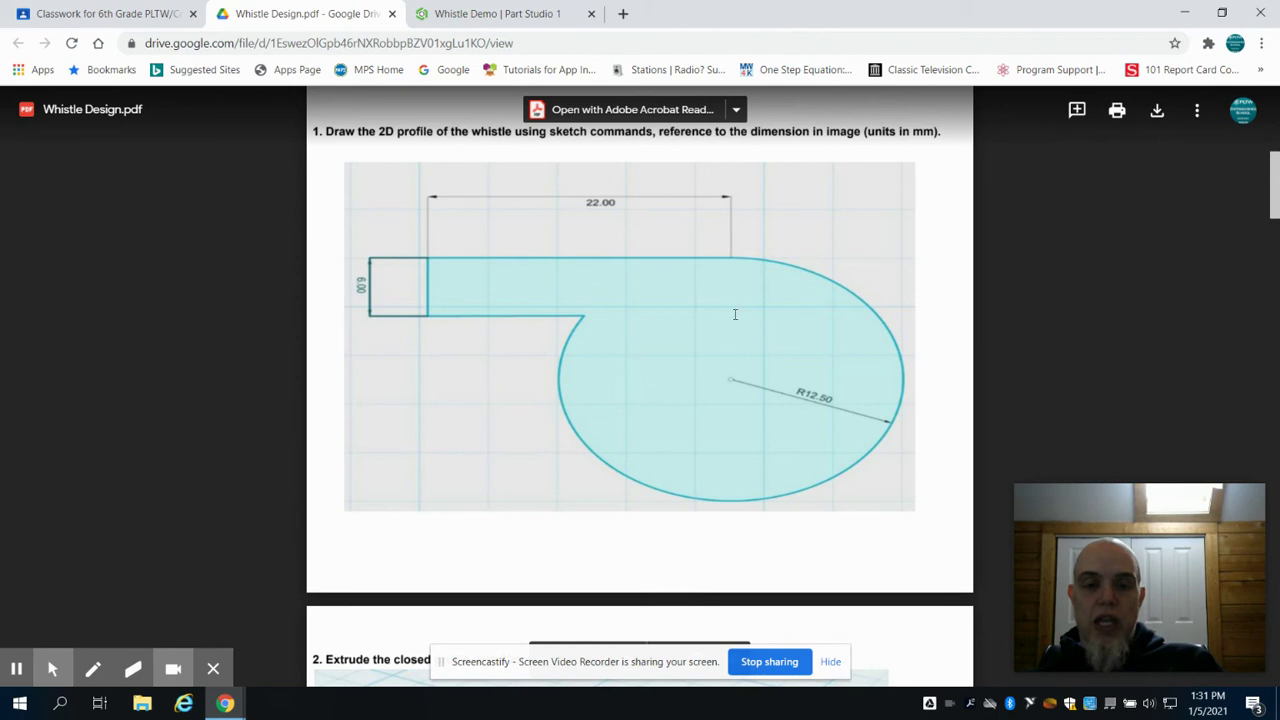
scroll(669, 357, down, 5)
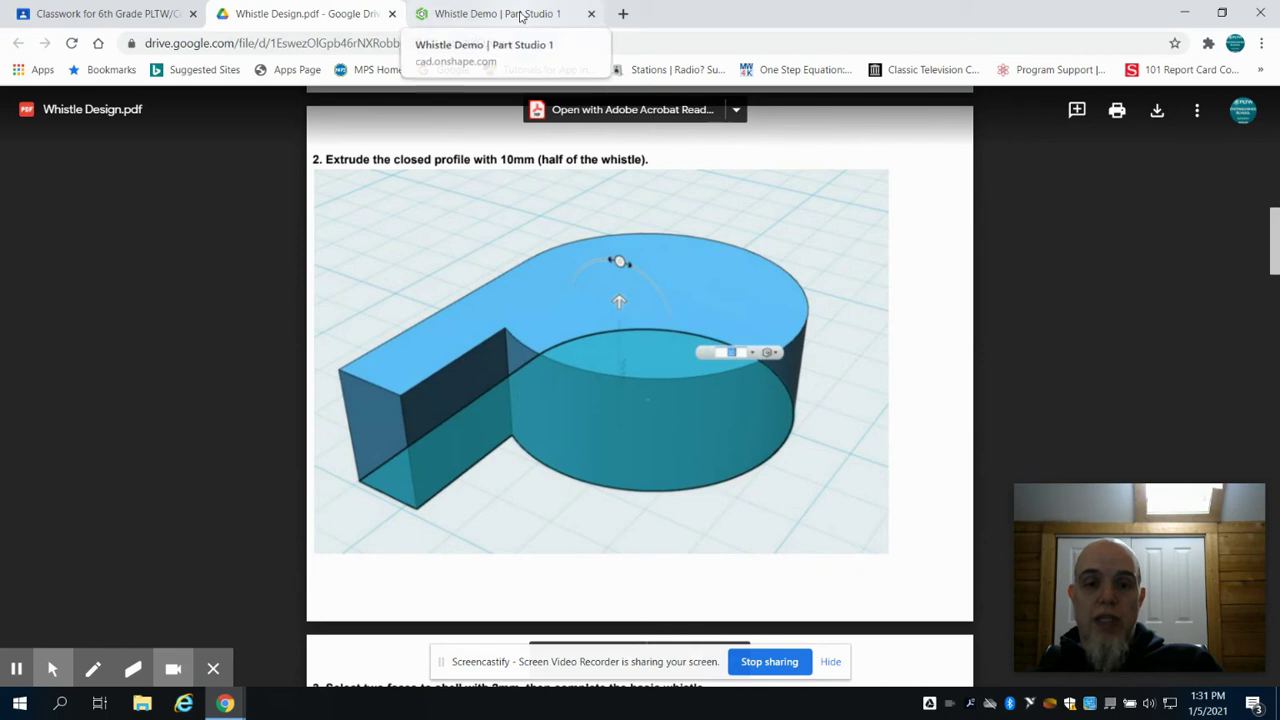
Step: Switch back to the Onshape part studio and extrude the closed whistle profile to a depth of 10 mm as a new solid
click(520, 14)
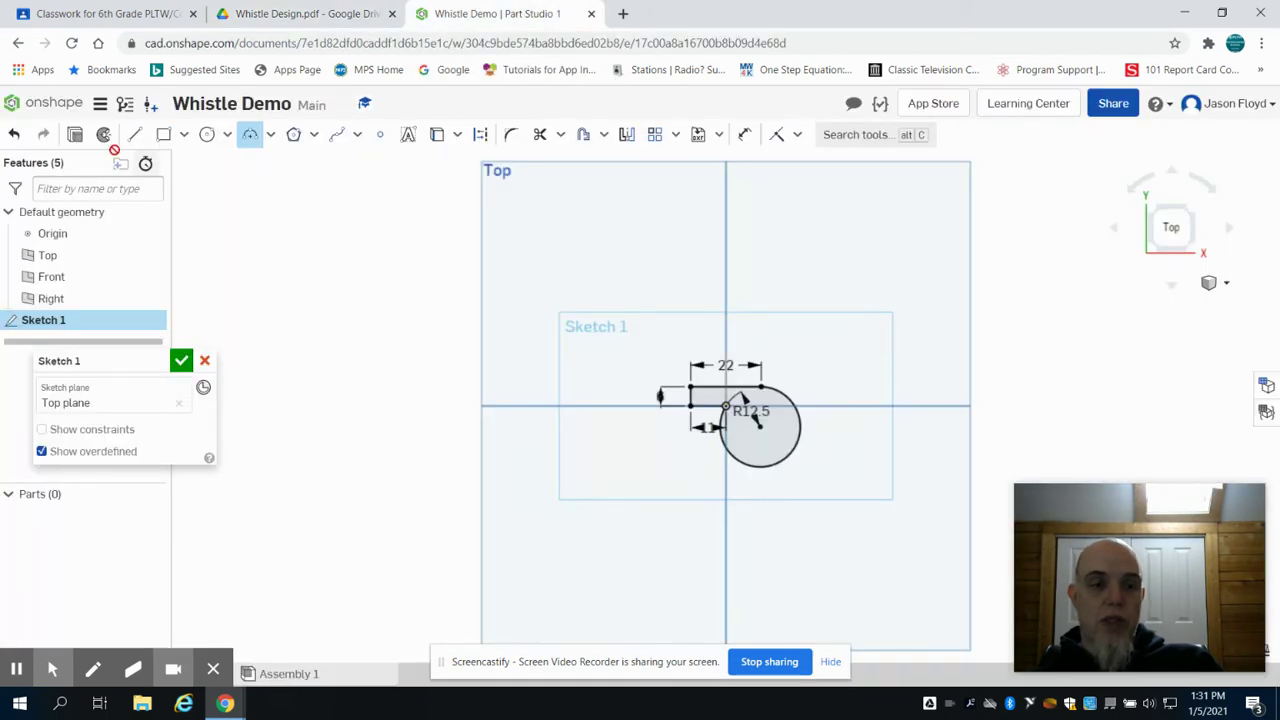
click(75, 135)
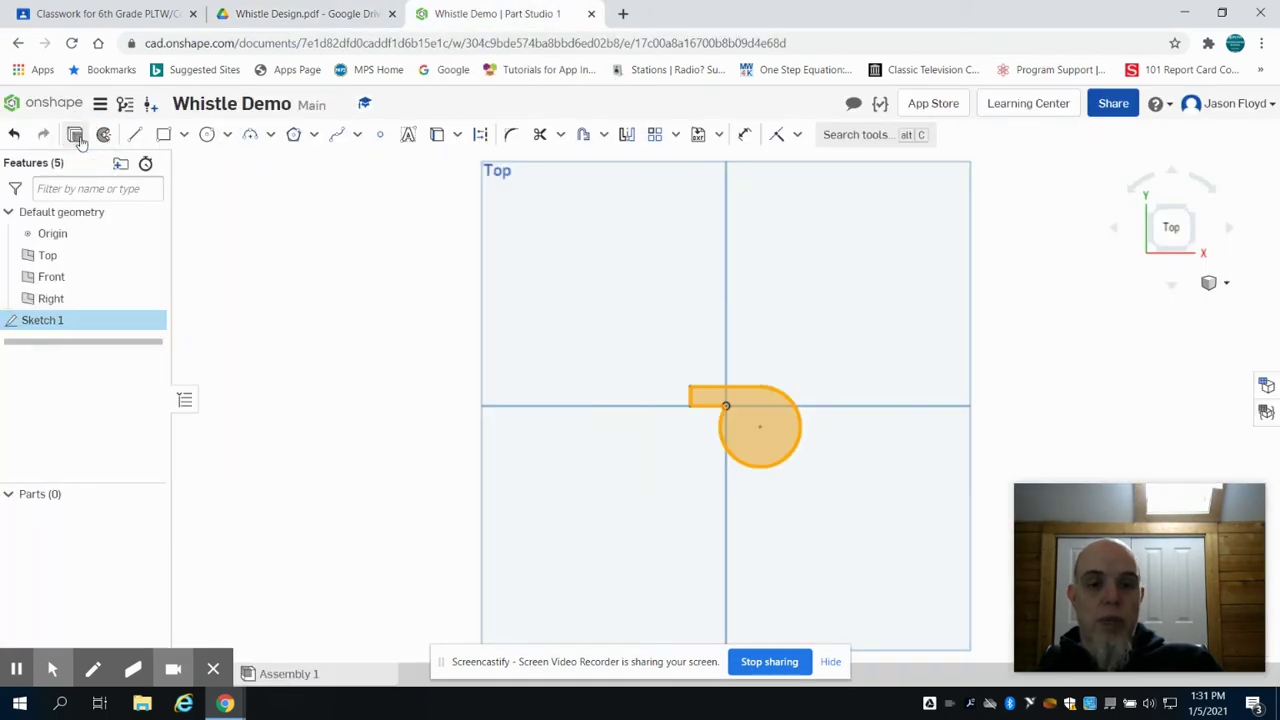
click(172, 494)
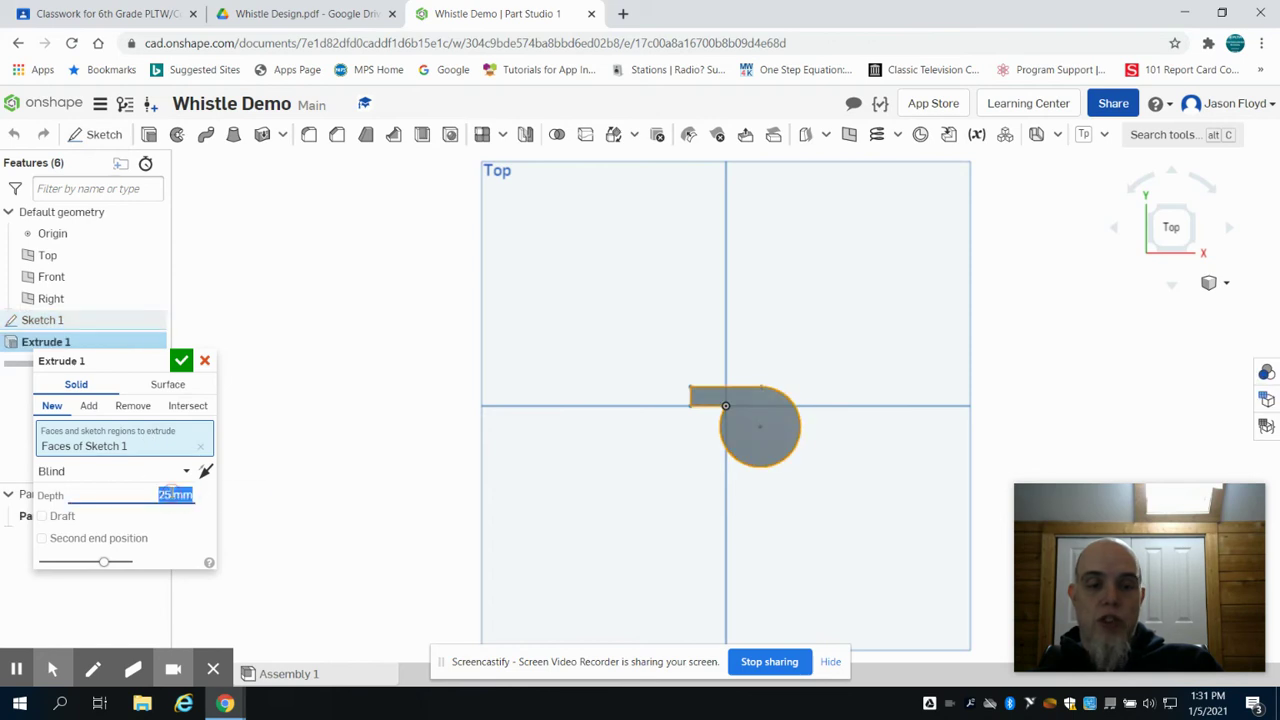
text(10)
key(Return)
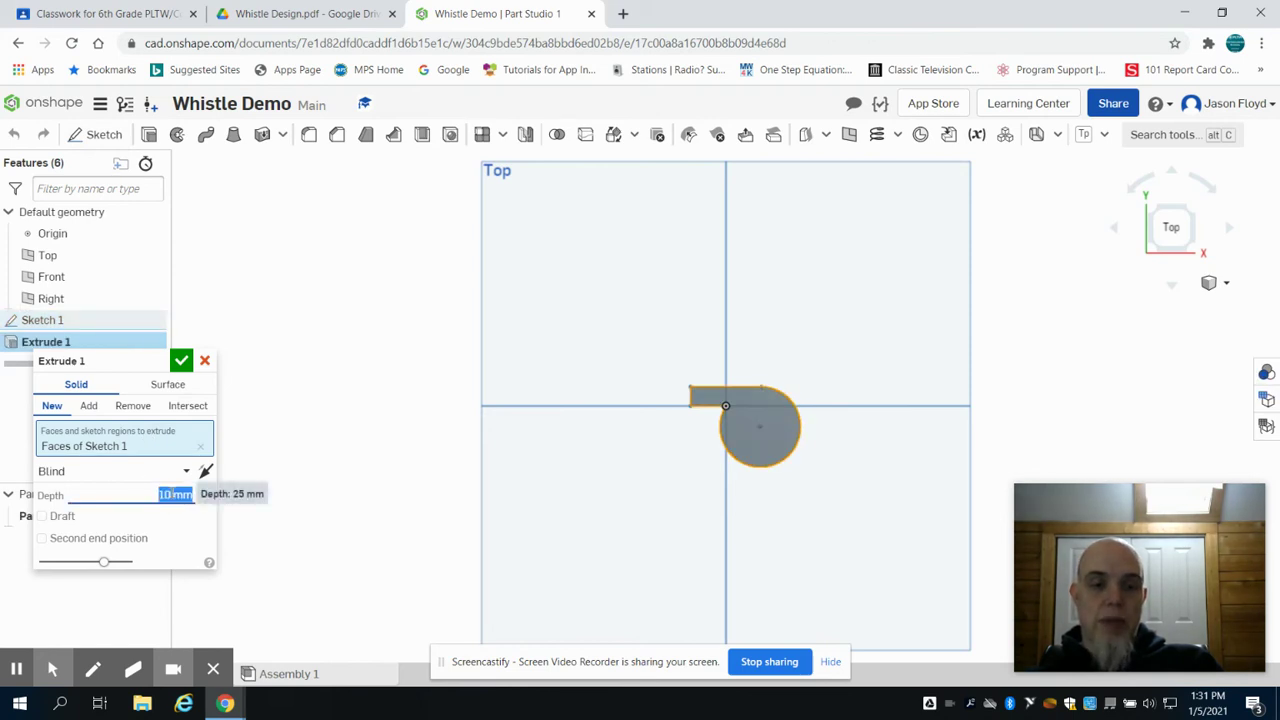
click(181, 360)
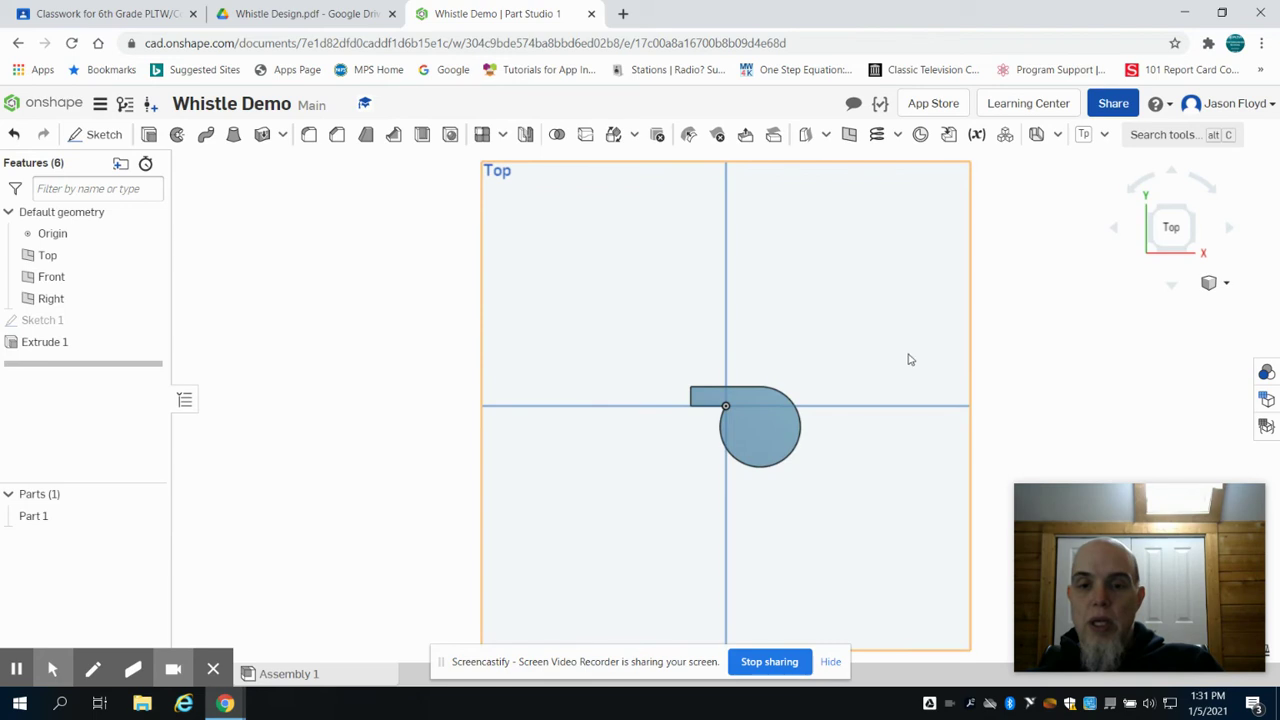
Step: Inspect the extruded body in an isometric view, switch to the Whistle Design PDF and read the step 3 shelling instructions
click(1178, 246)
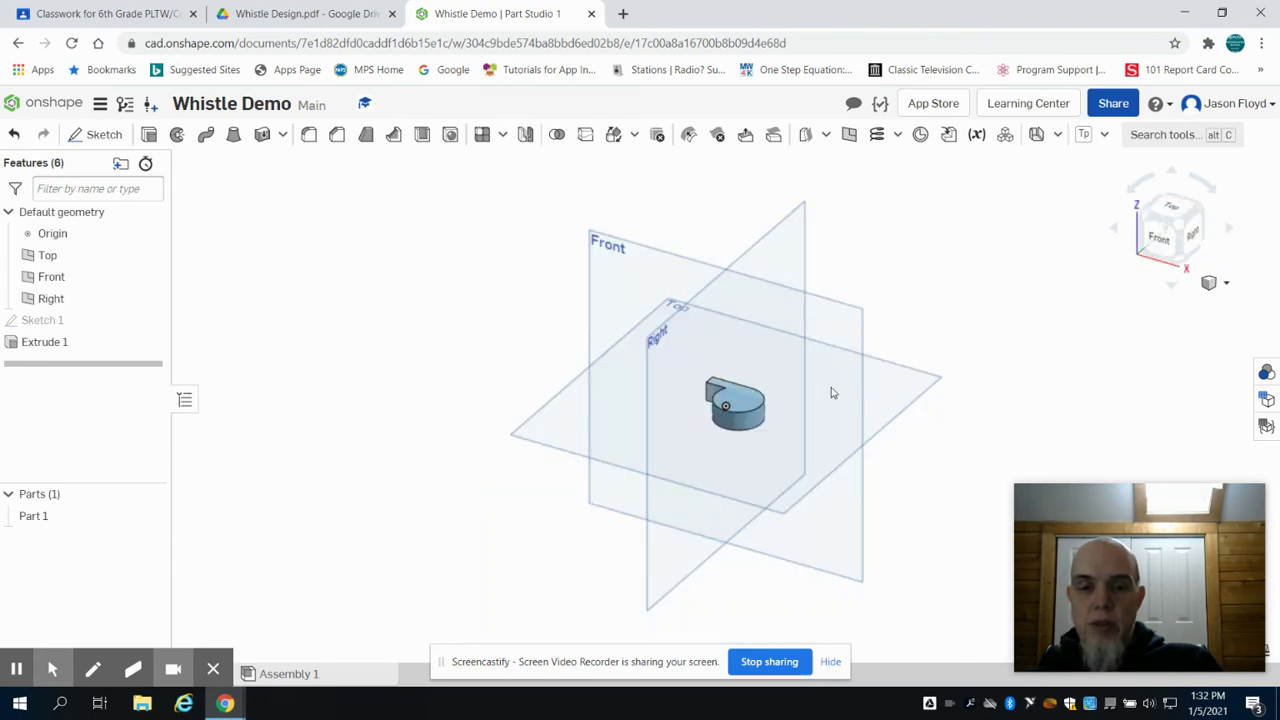
scroll(740, 405, up, 2)
scroll(735, 395, up, 2)
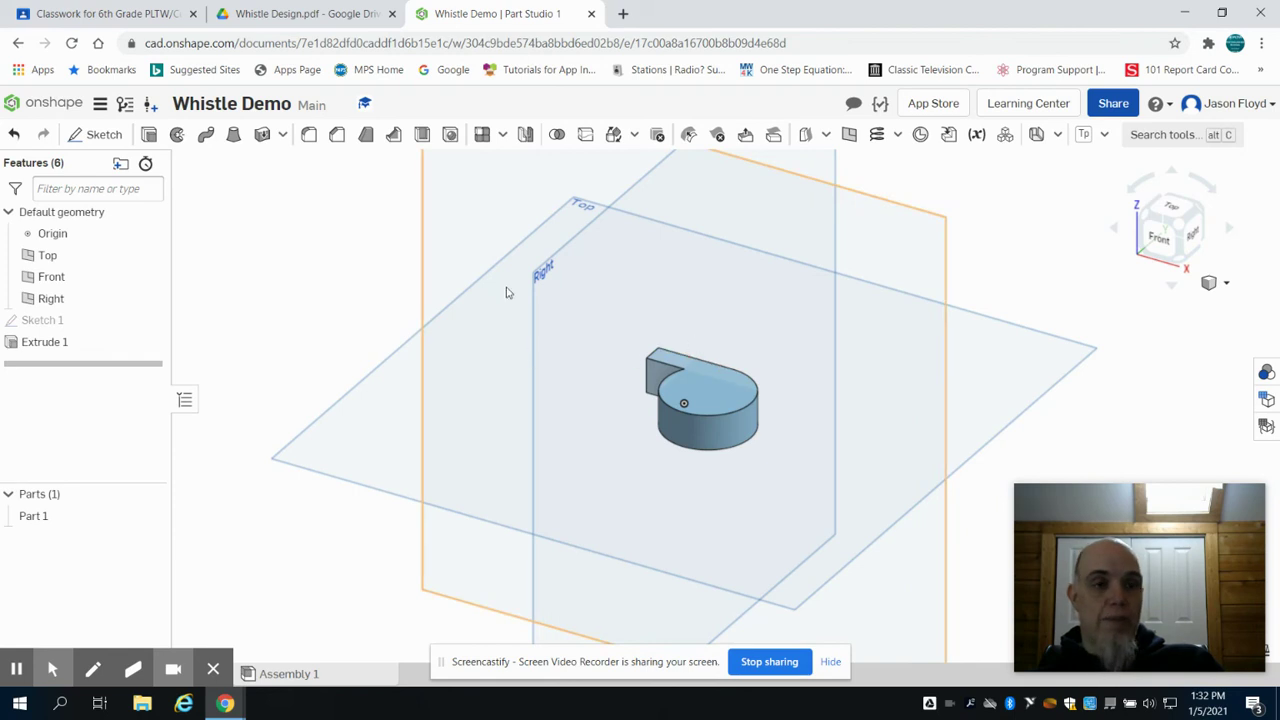
click(340, 22)
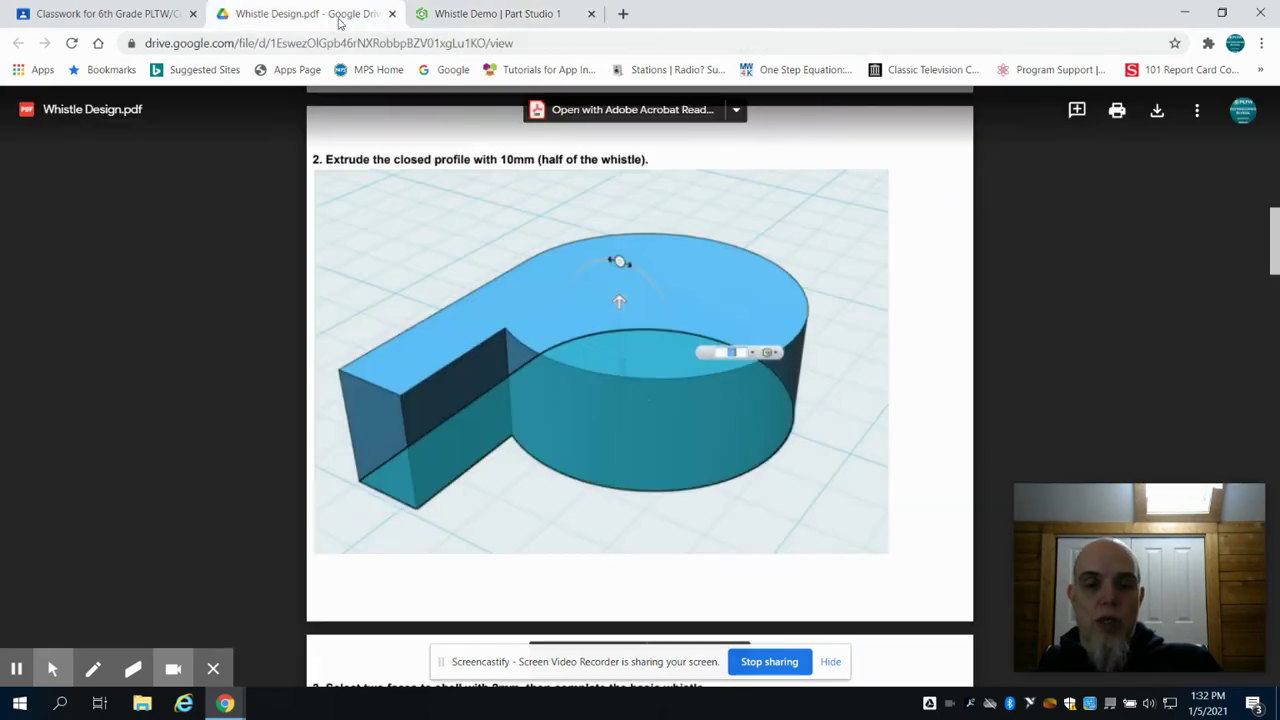
scroll(652, 414, down, 5)
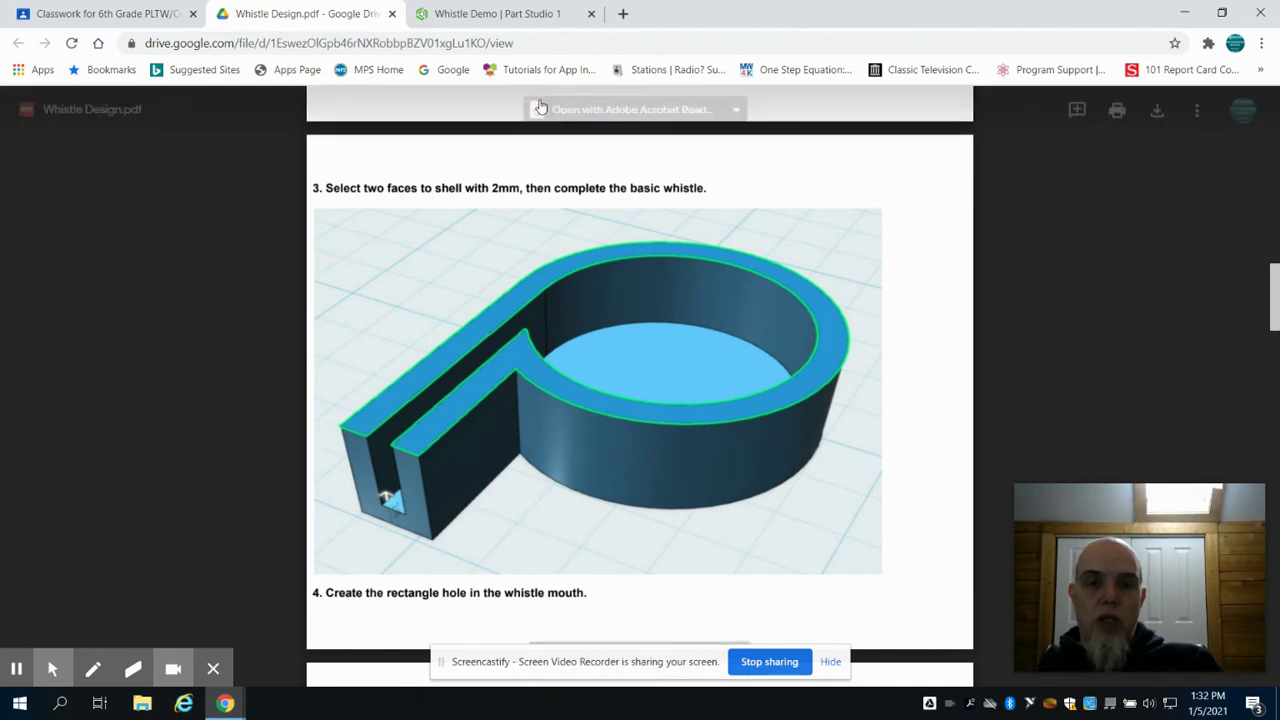
Step: Back in Onshape, shell the whistle body to 2 mm thickness, removing its top face and the end face of the mouthpiece
click(497, 13)
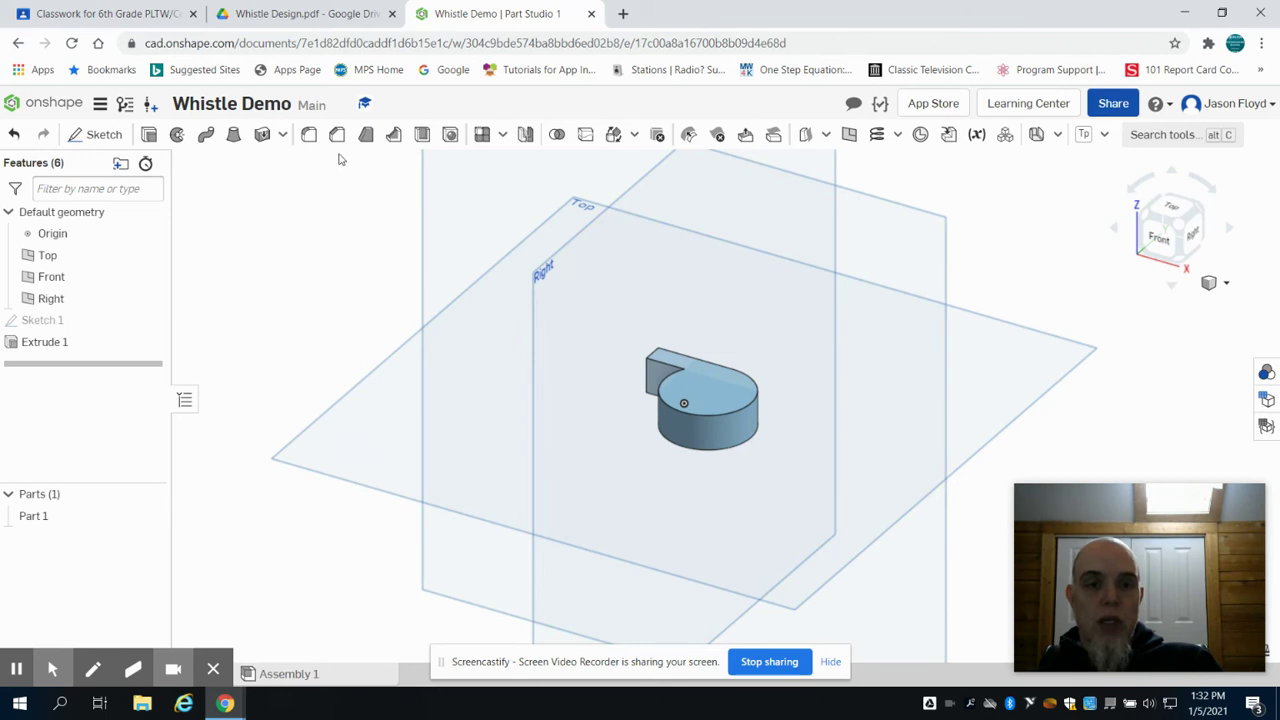
click(422, 135)
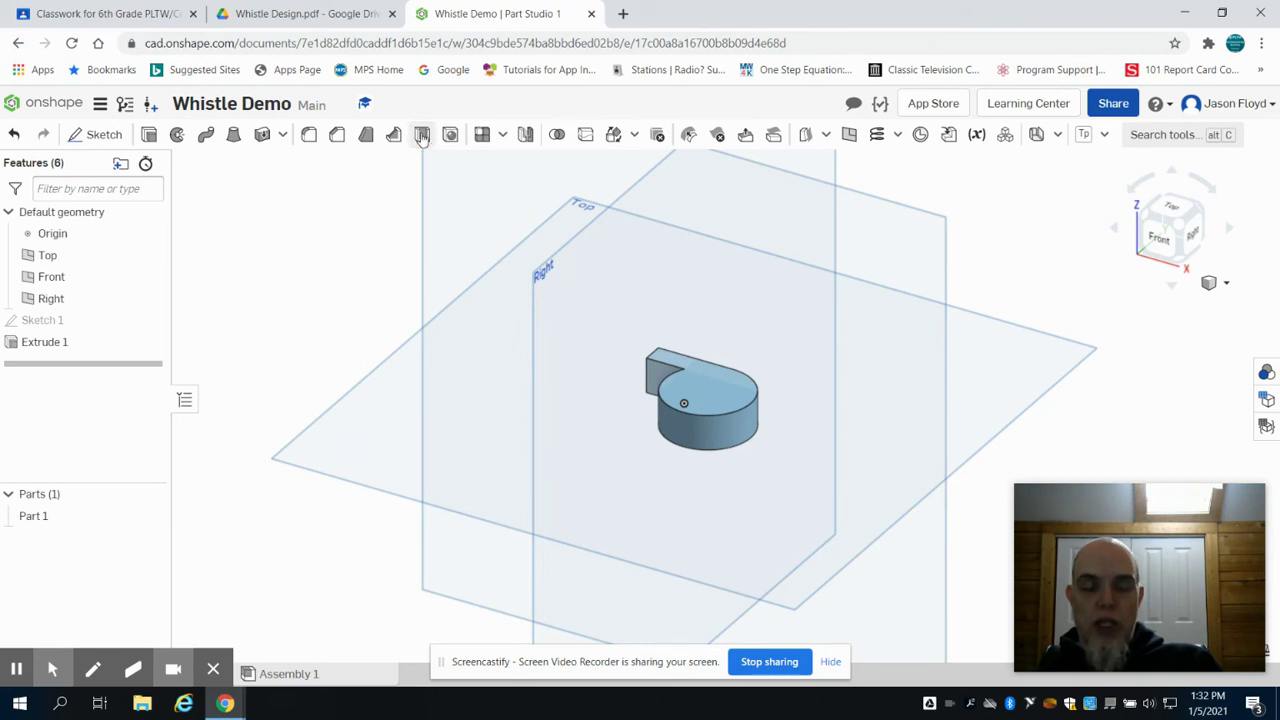
click(704, 390)
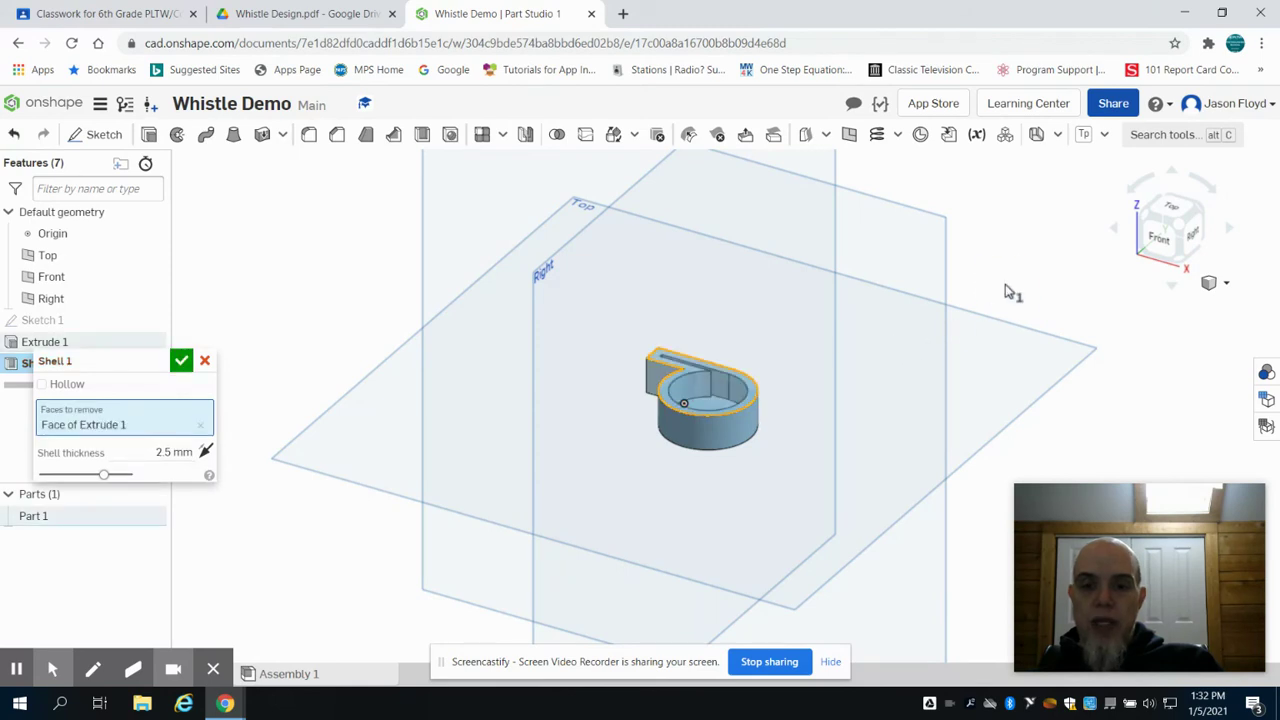
right_drag(1005, 290, 943, 386)
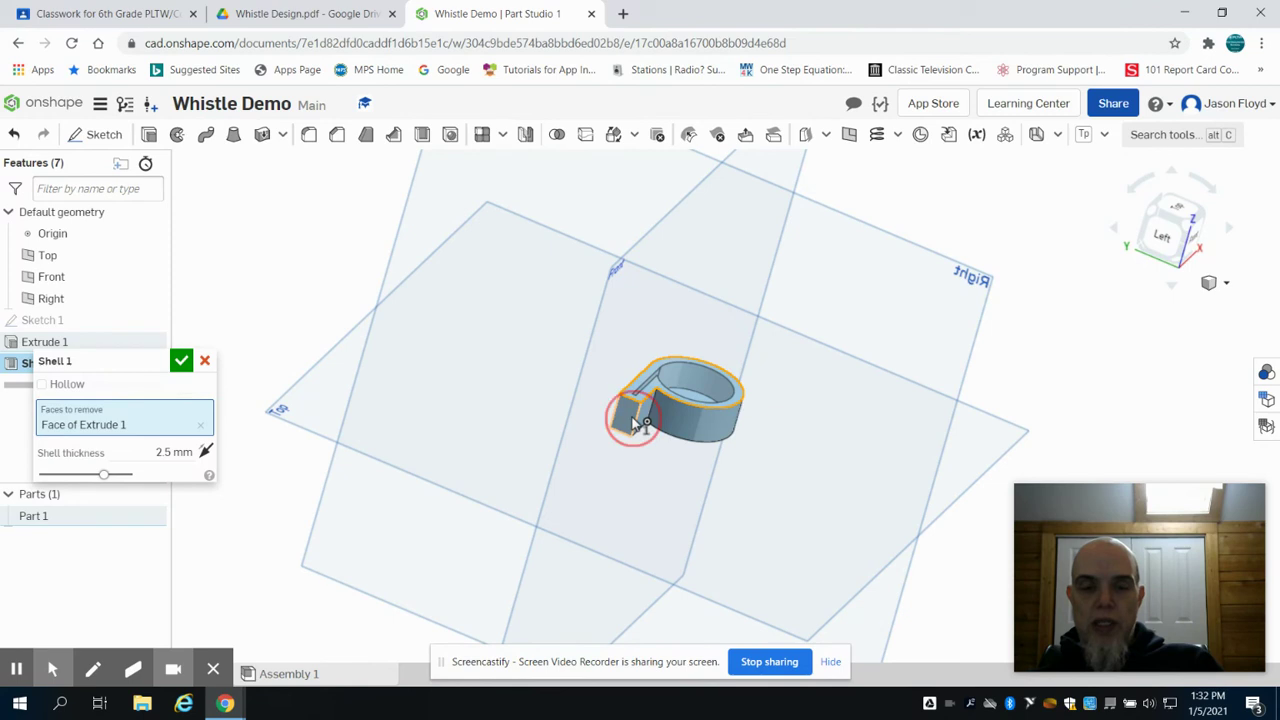
click(628, 418)
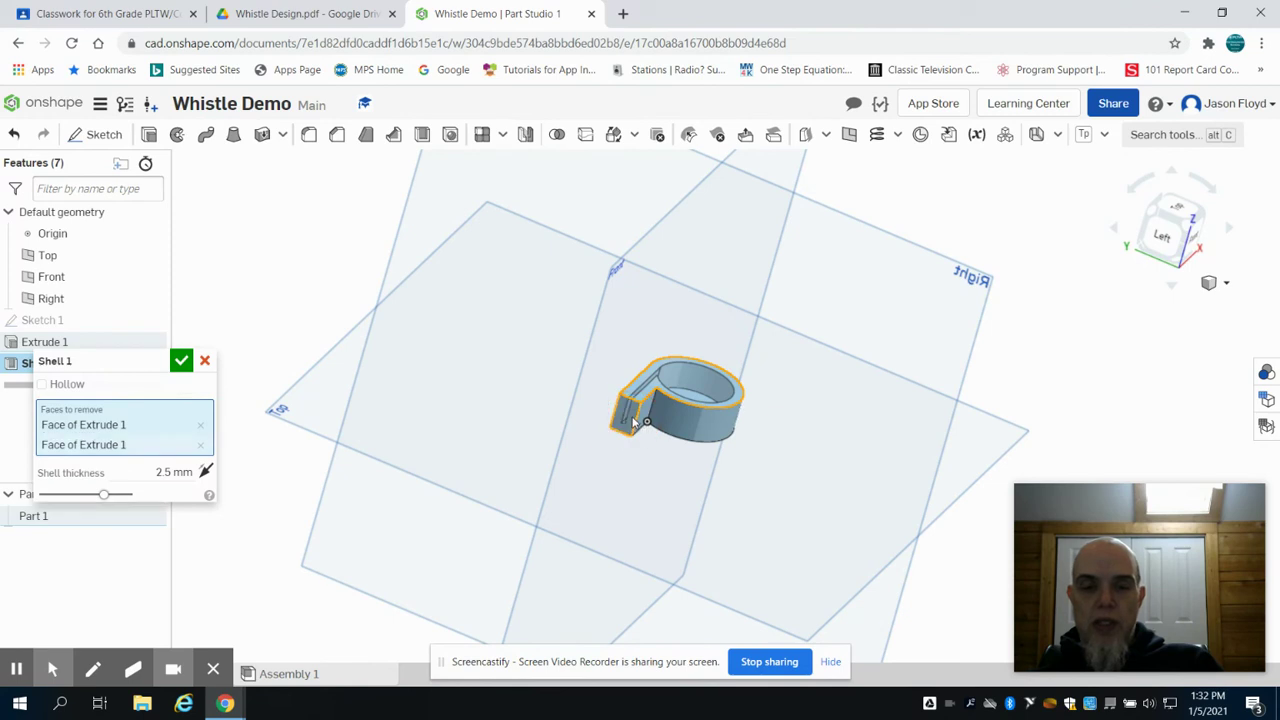
click(175, 472)
text(2)
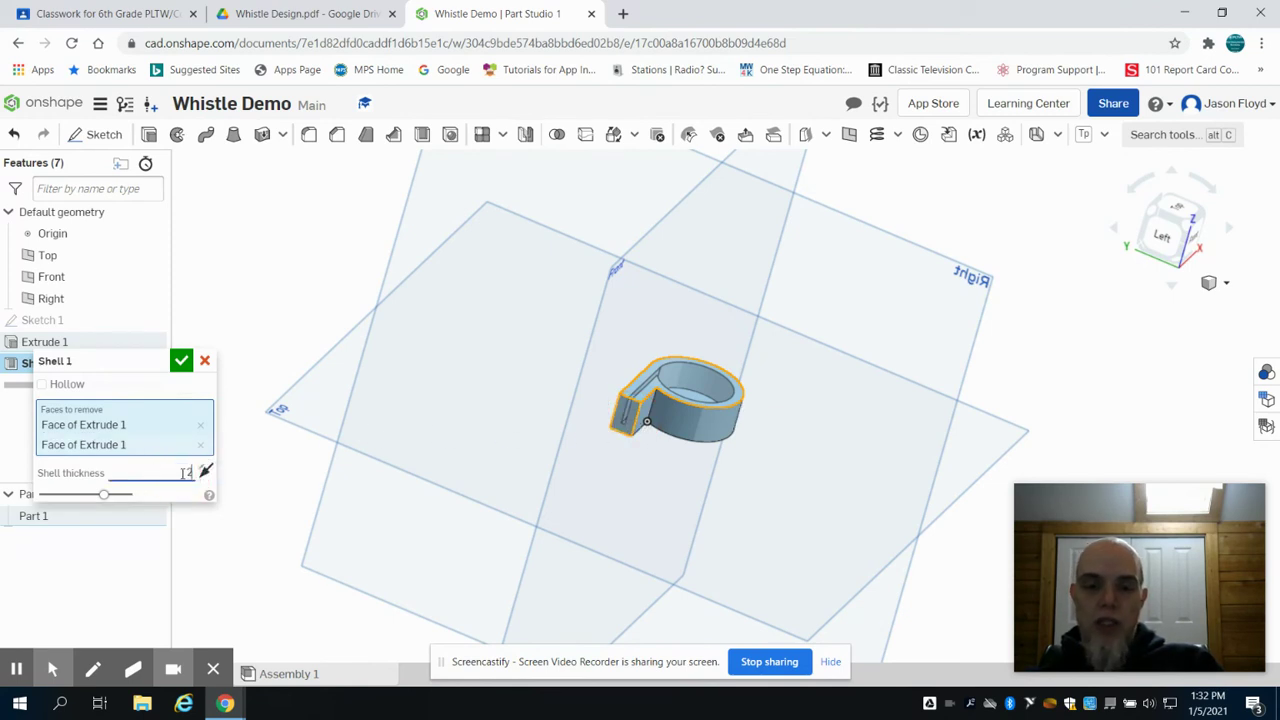
key(Return)
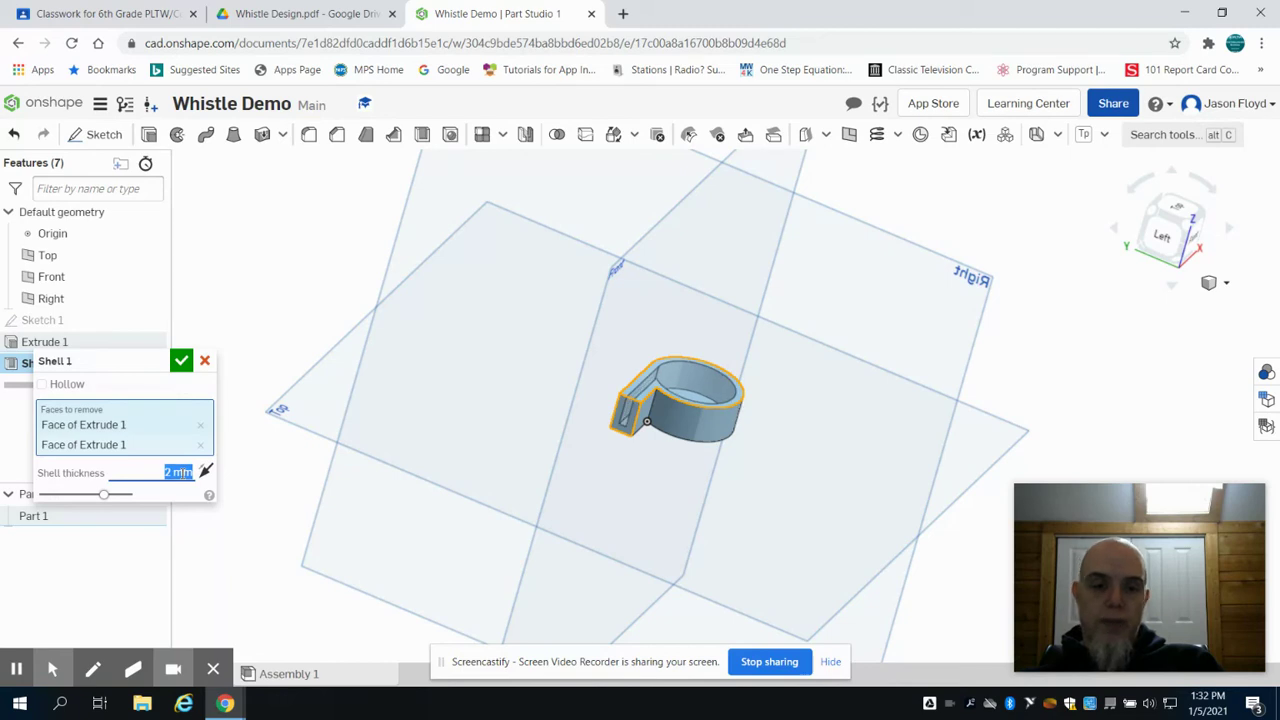
click(181, 360)
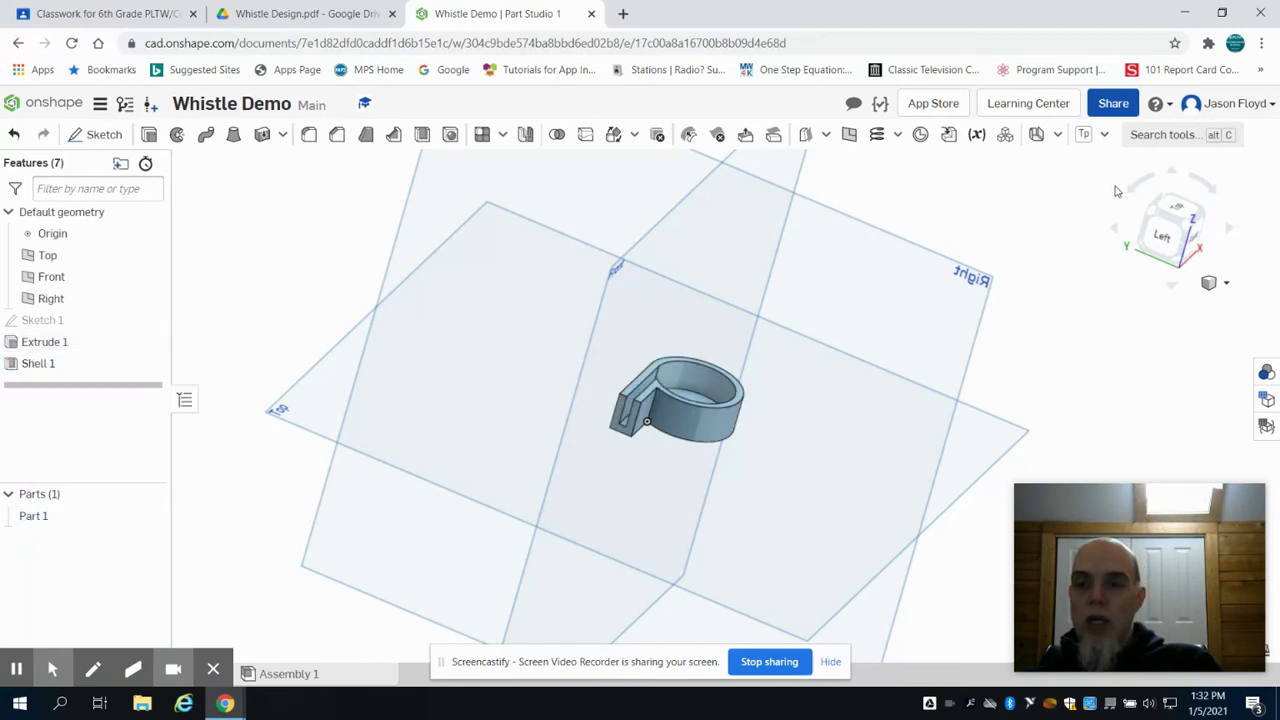
Step: Examine the shelled whistle from the top and read step 4 of the Whistle Design PDF about the rectangular mouth hole
click(1168, 212)
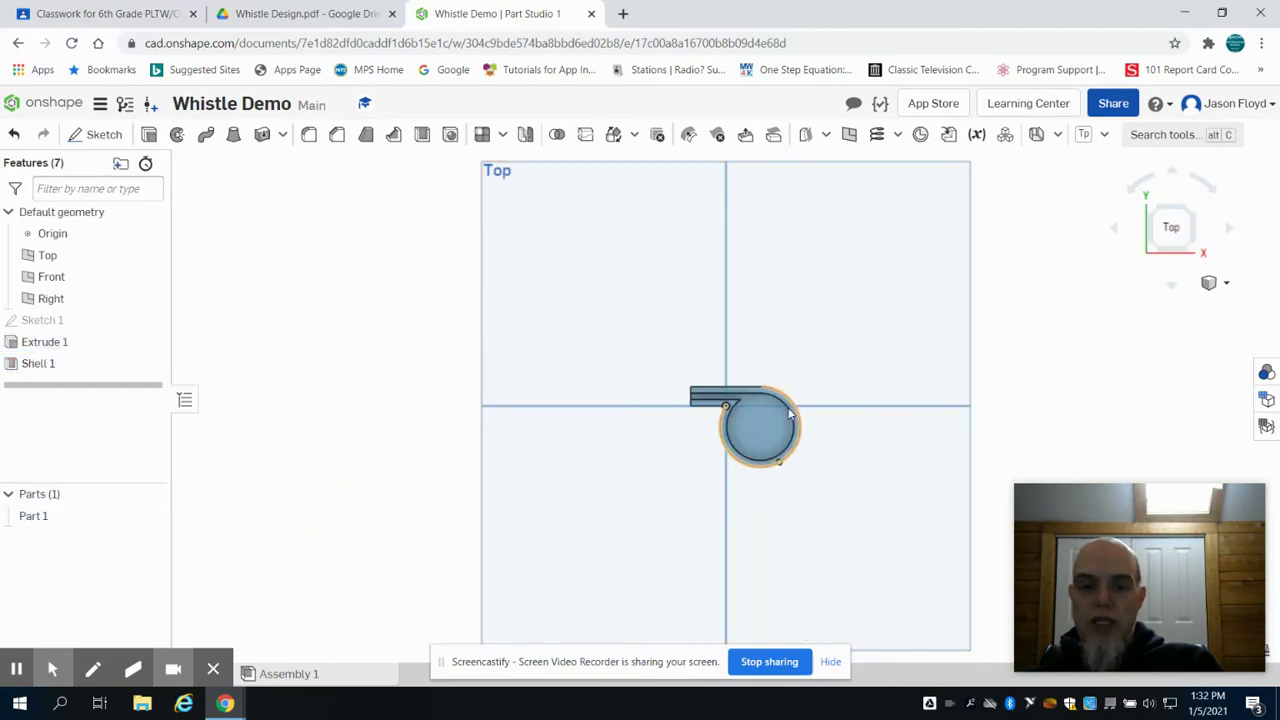
scroll(795, 410, up, 2)
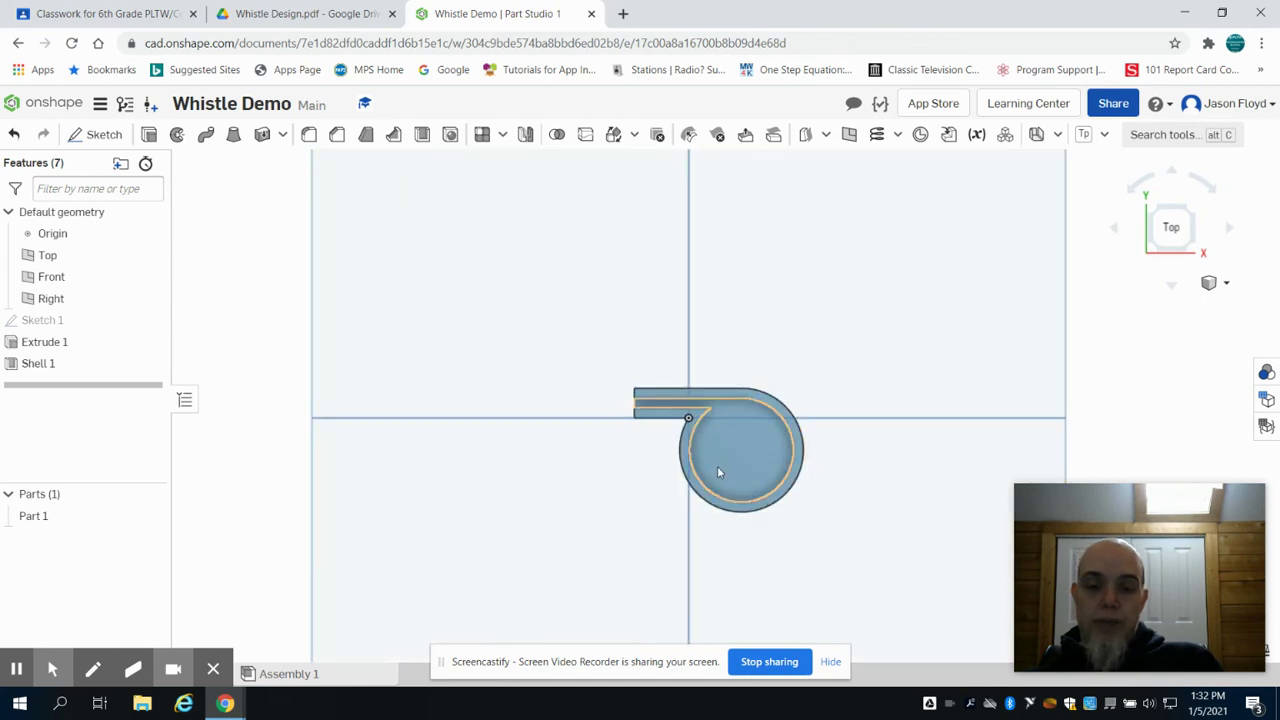
scroll(717, 470, up, 1)
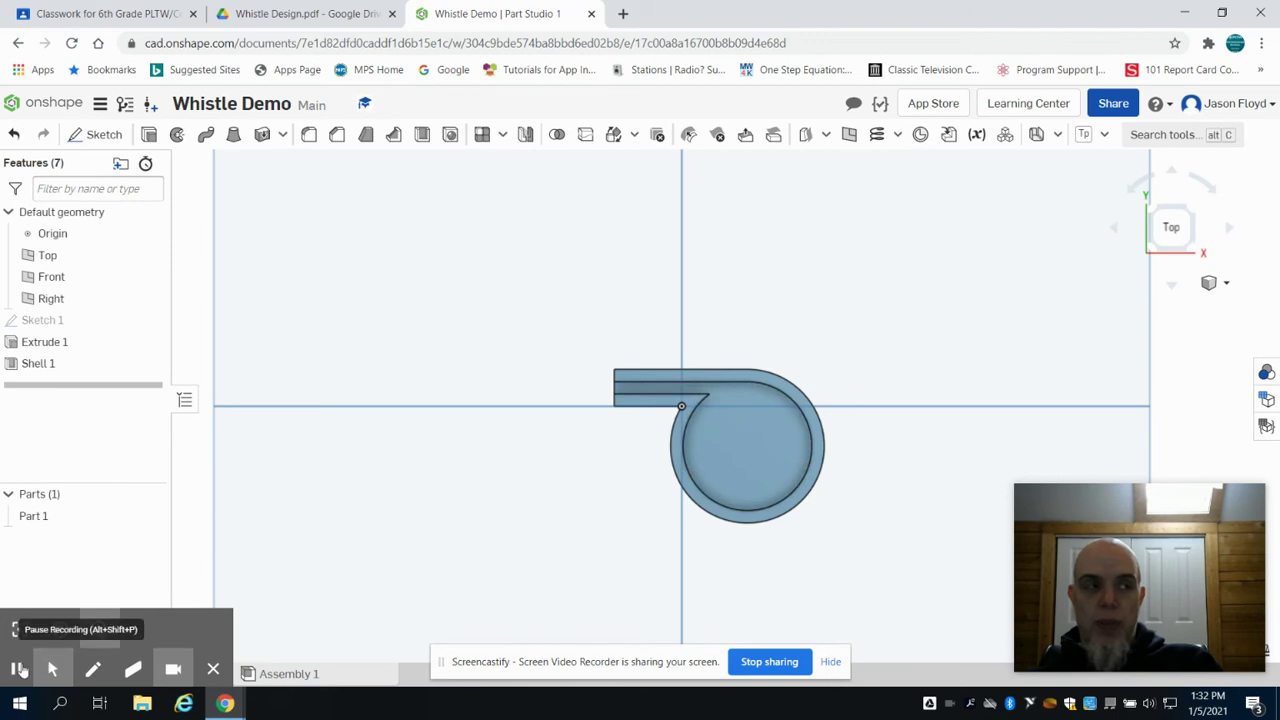
click(16, 669)
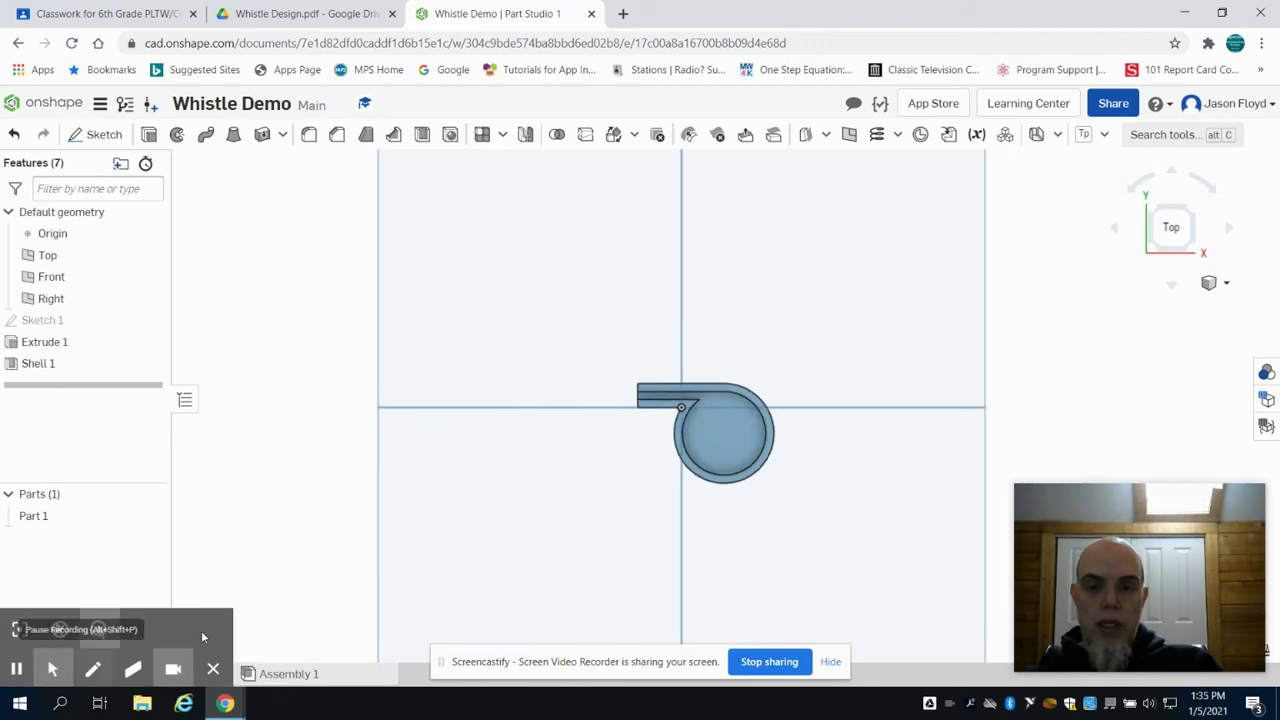
click(300, 14)
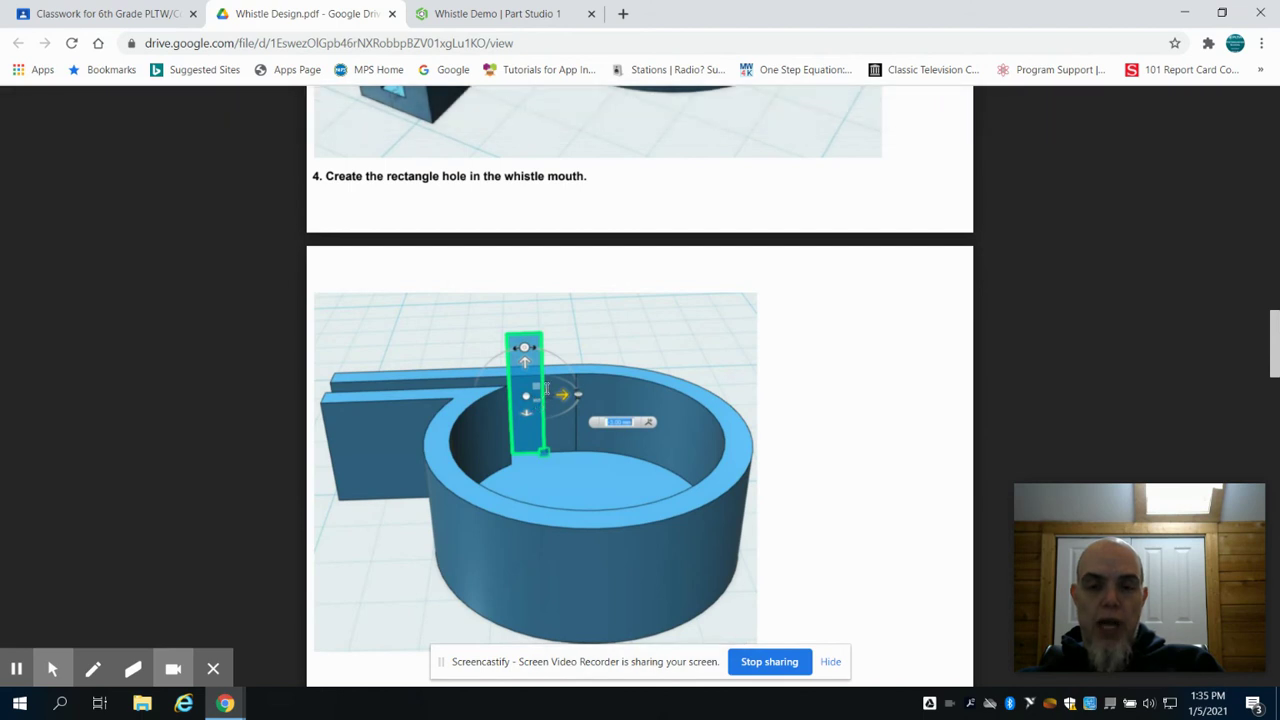
Step: Return to the Onshape model and start a sketch on the inner flat face of the whistle's long straight wall
click(515, 14)
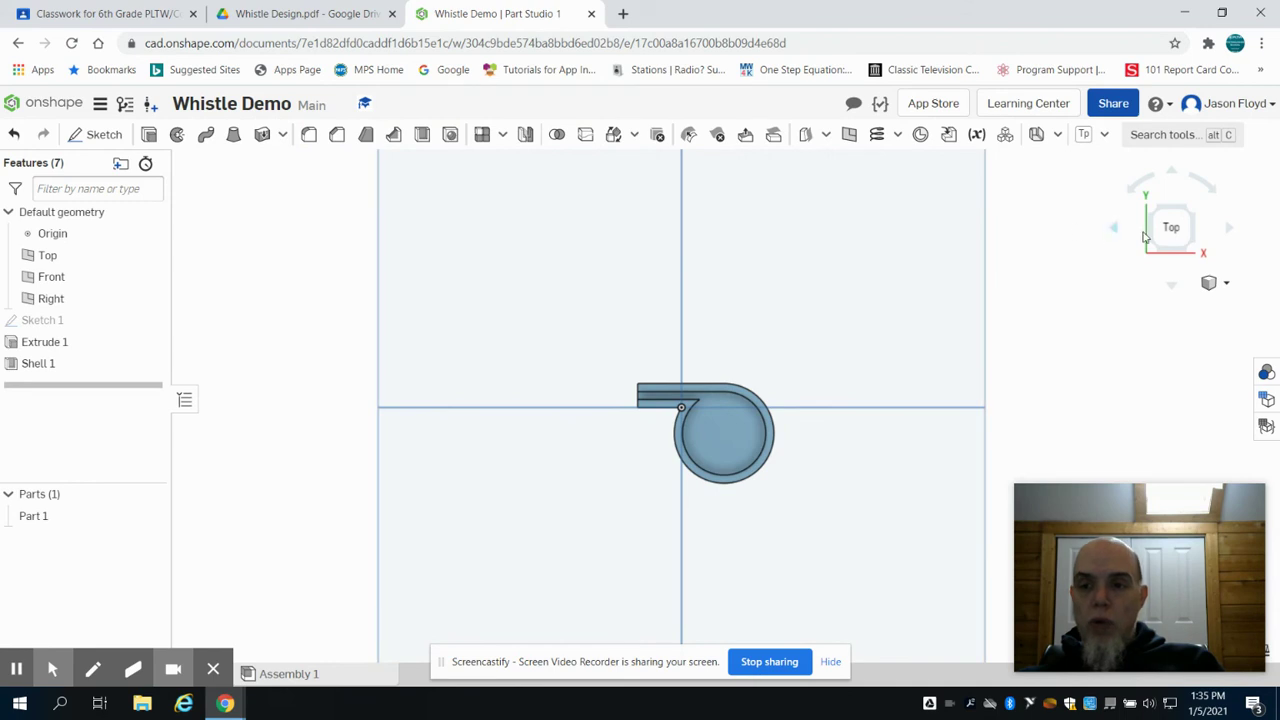
right_drag(1047, 340, 1043, 297)
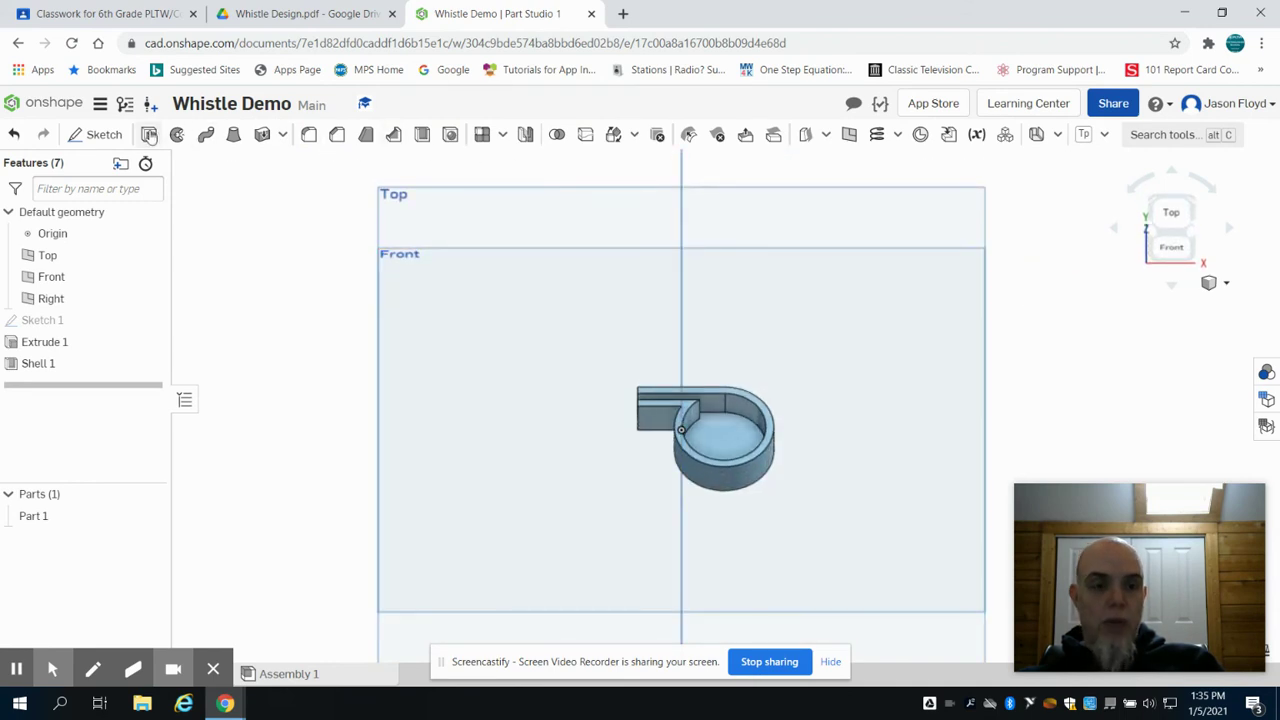
click(104, 135)
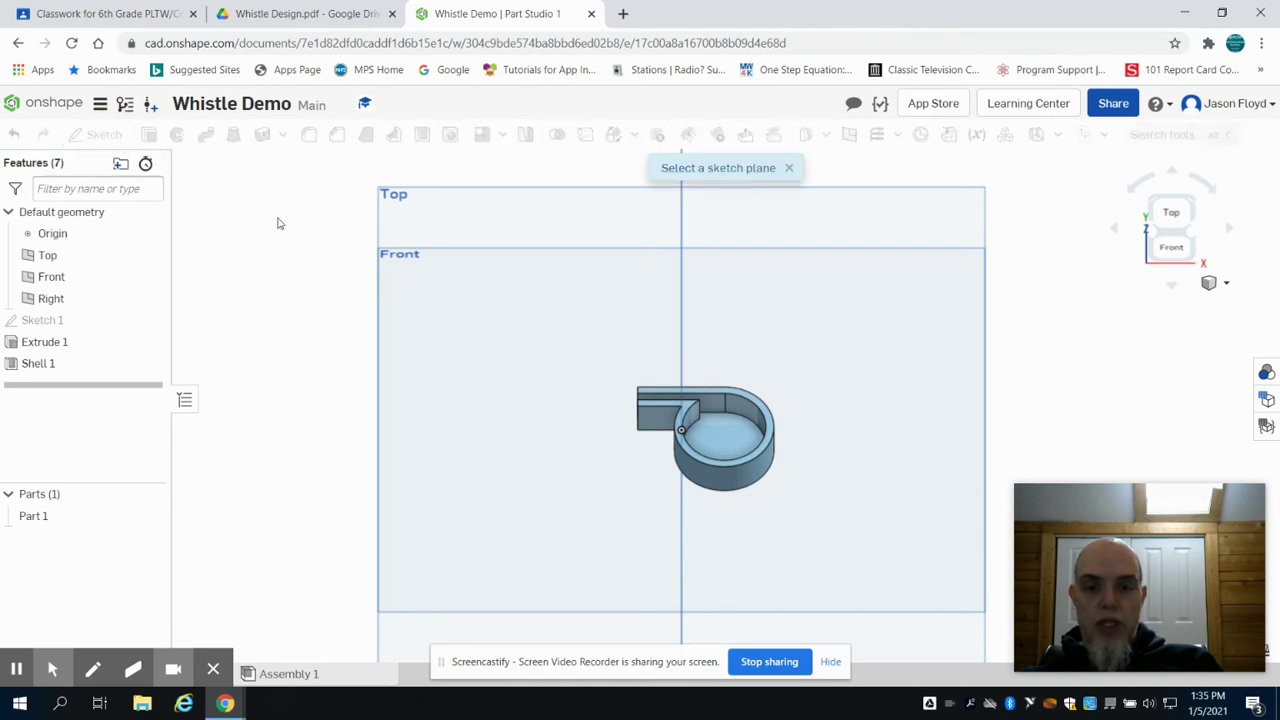
scroll(703, 400, up, 5)
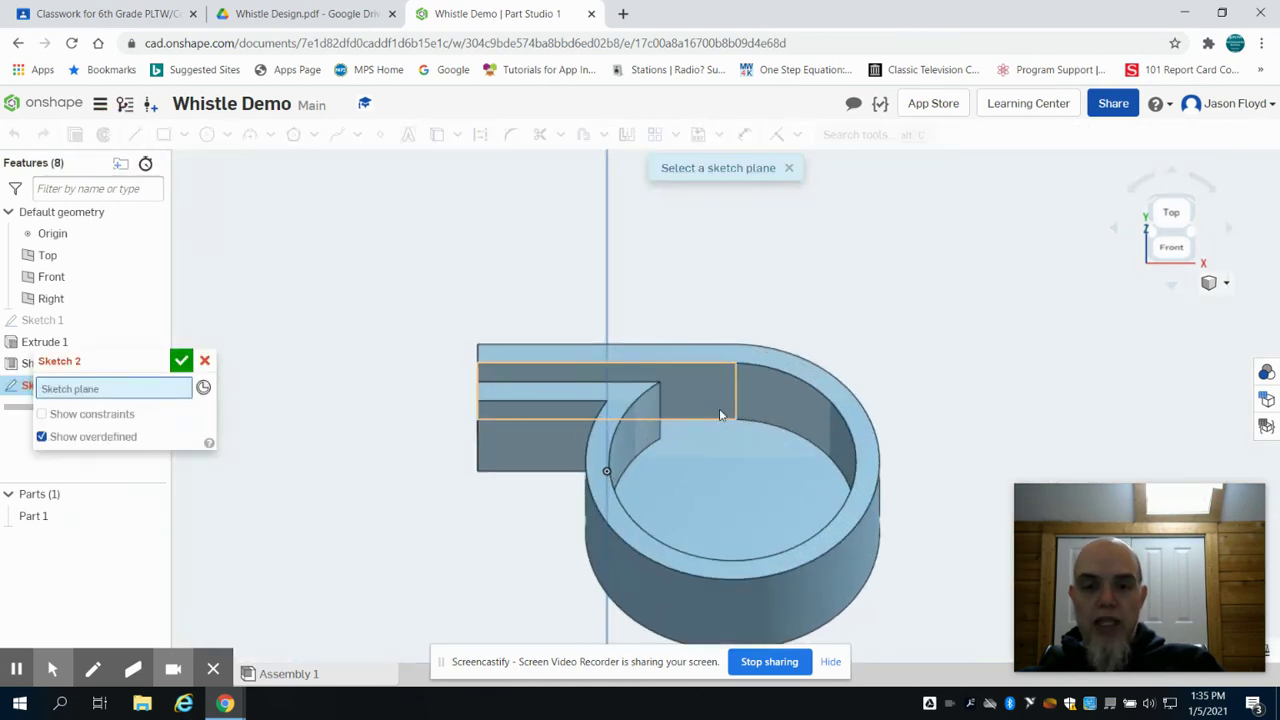
scroll(711, 406, up, 2)
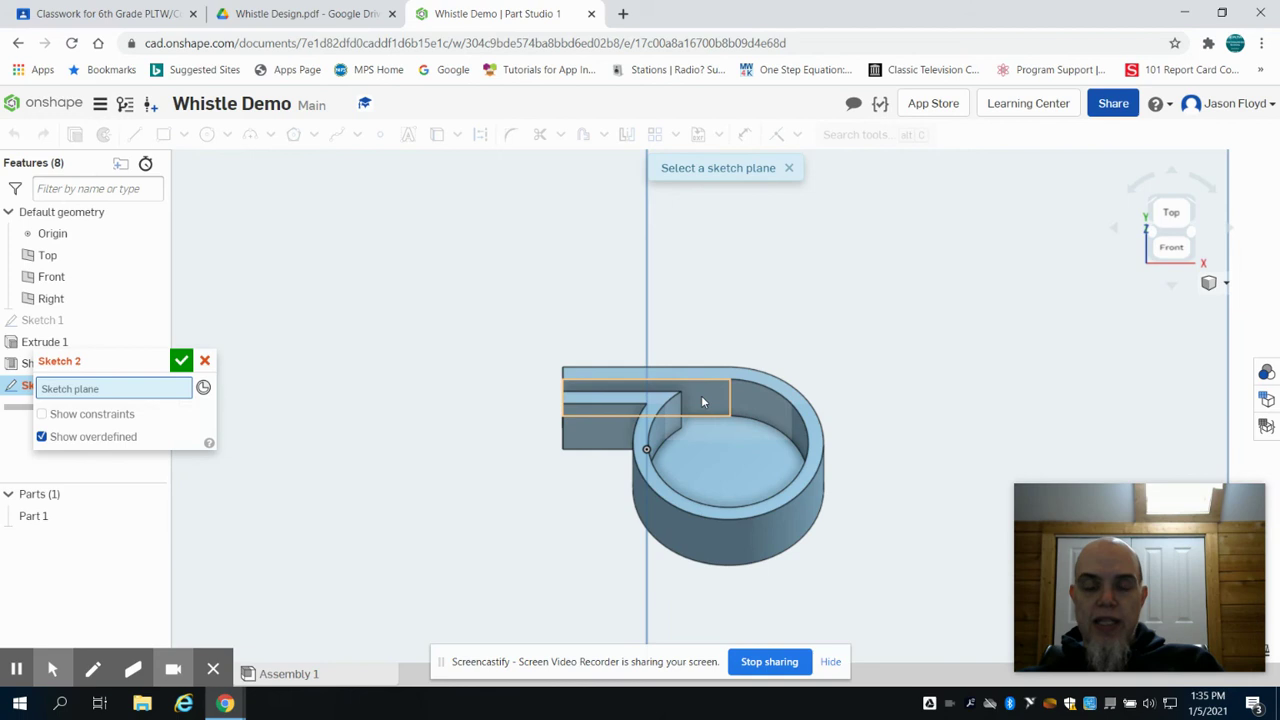
click(703, 402)
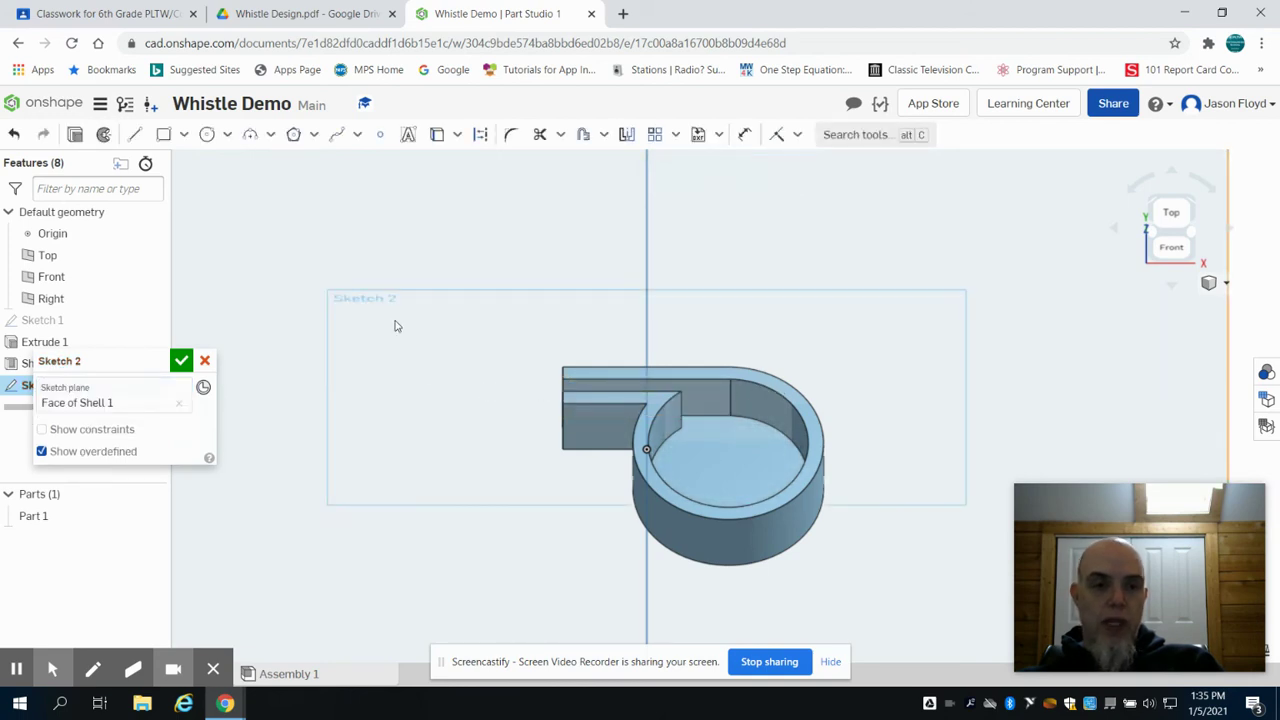
Step: Draw a rectangle about 14.6 mm tall from the face's lower edge by the channel's inner corner, past the wall top, and set its width to 2.5 mm
click(163, 134)
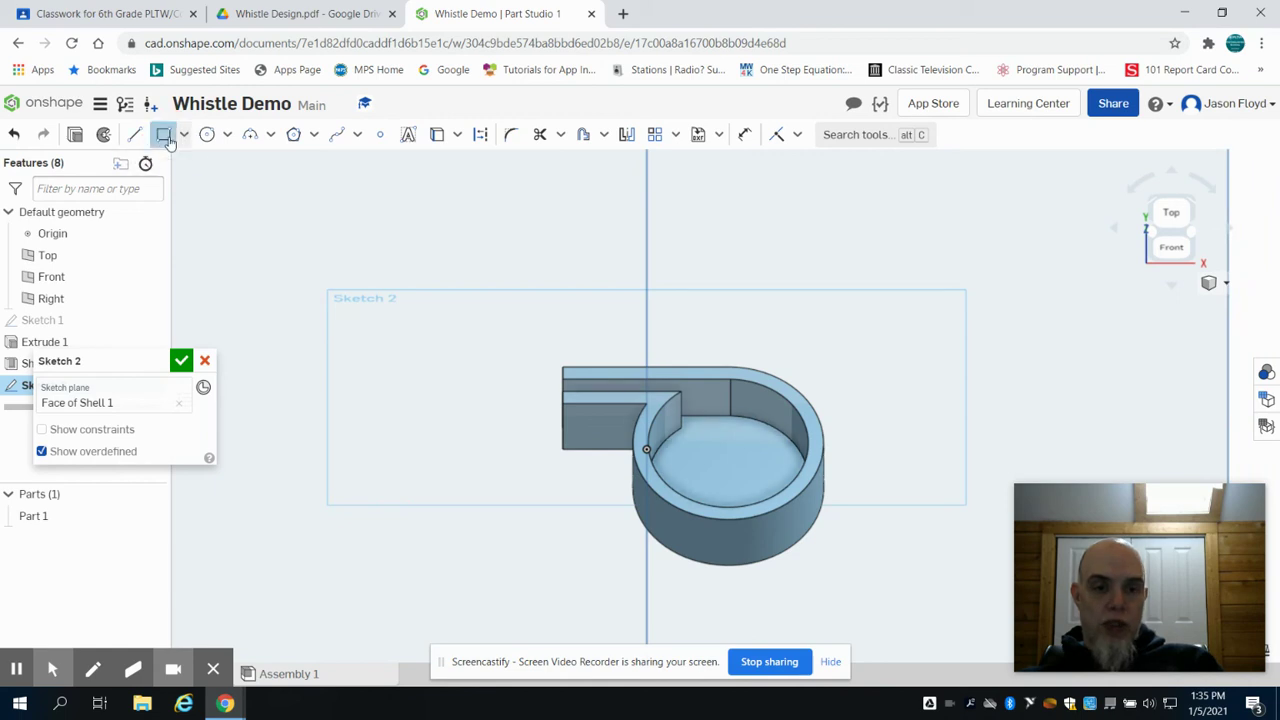
scroll(690, 422, up, 4)
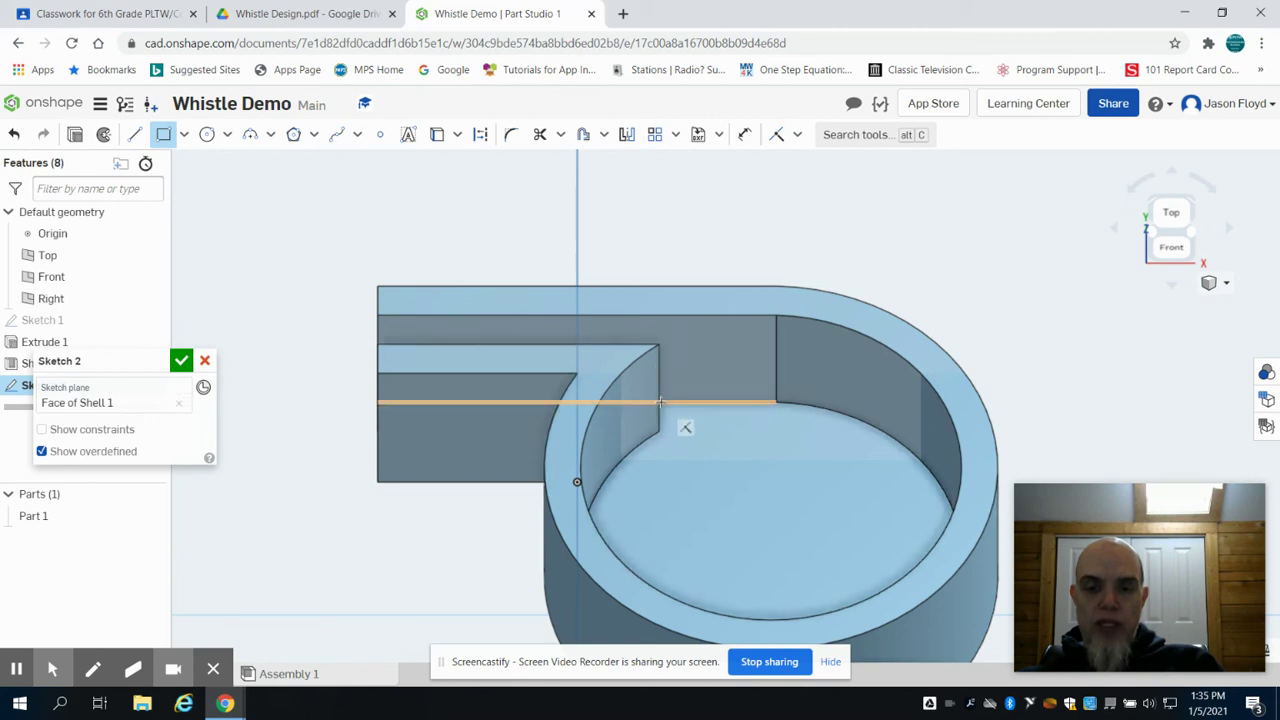
click(660, 402)
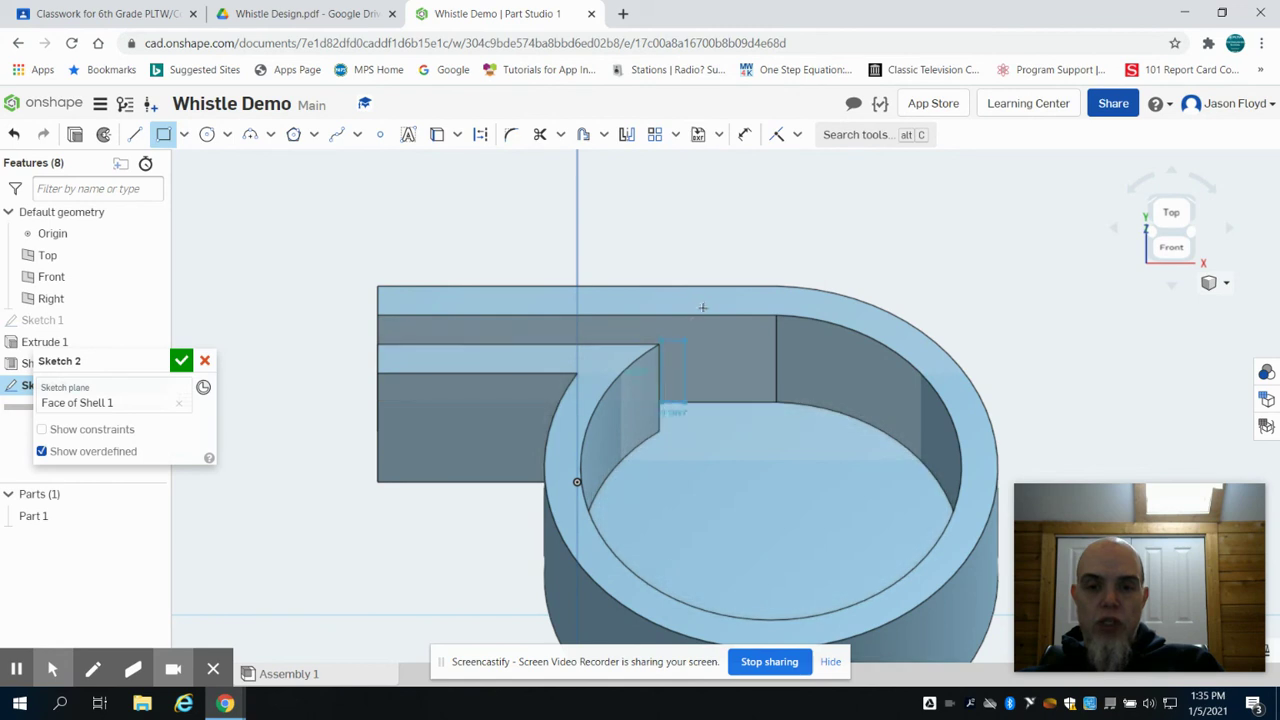
click(708, 243)
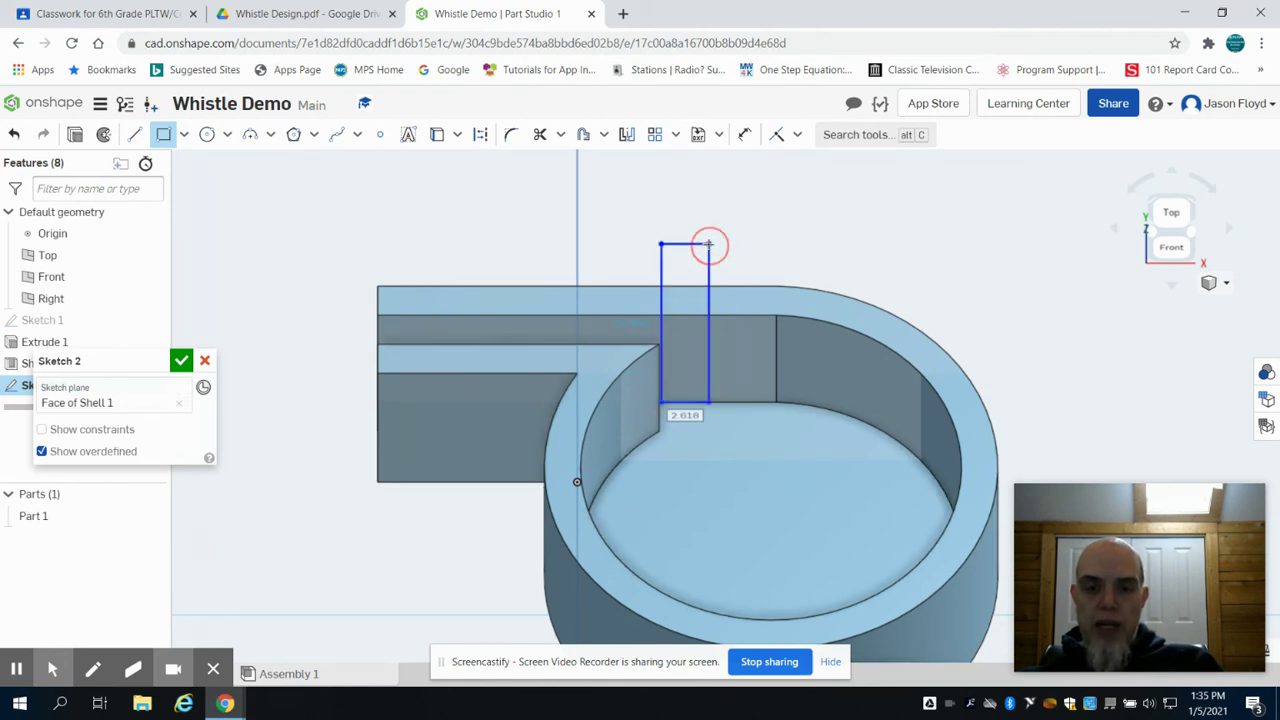
double_click(688, 416)
text(2)
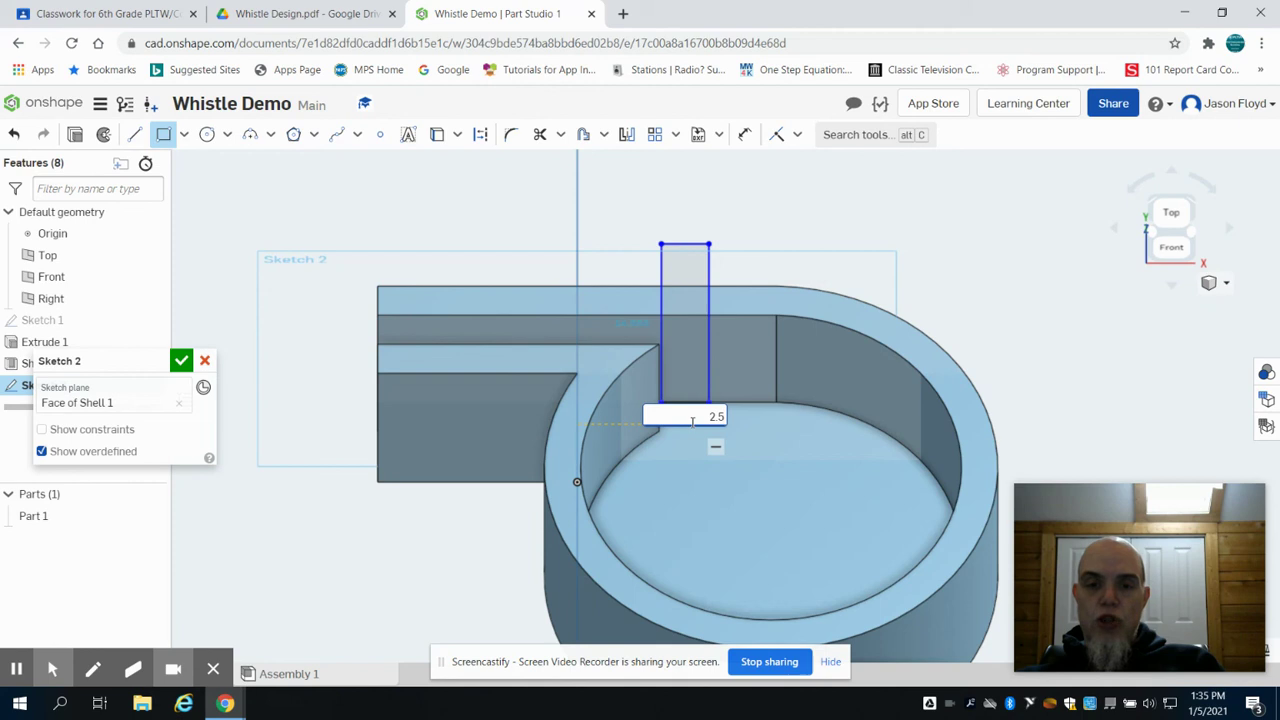
text(.5)
key(Return)
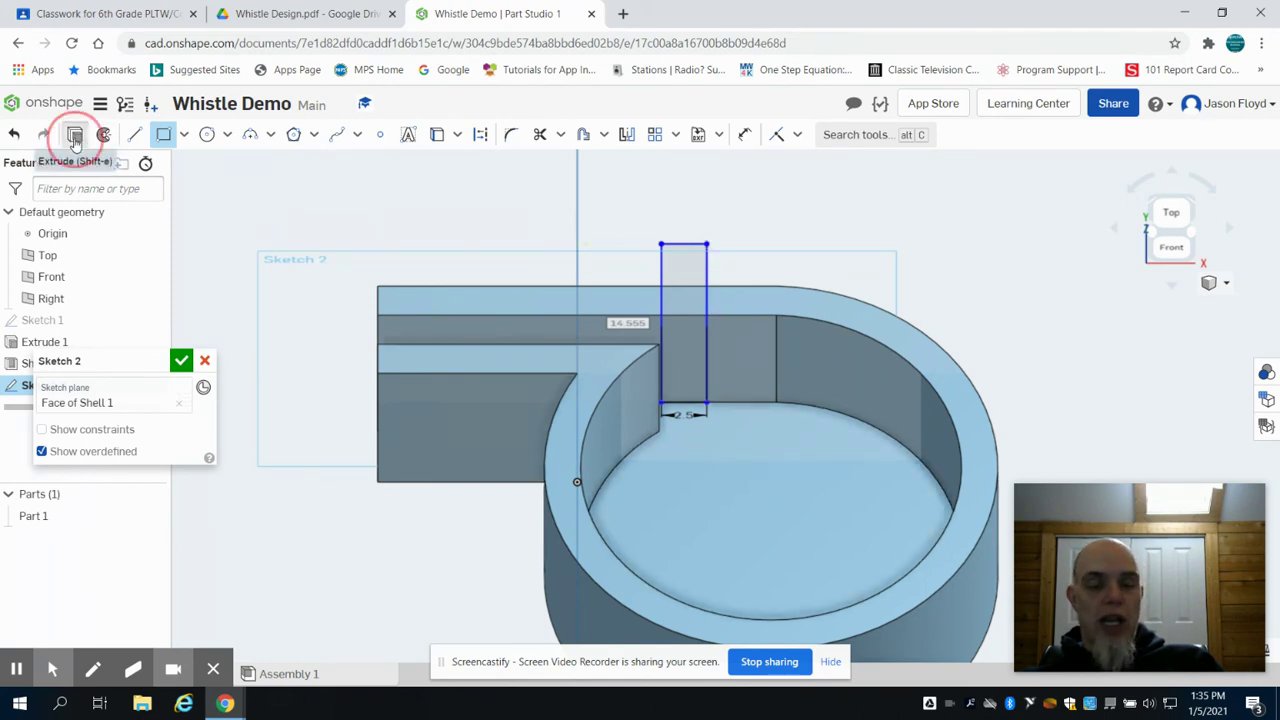
Step: Cut the rectangular mouth hole through the straight wall with a 25 mm blind Remove extrude, and check it from the top
click(75, 136)
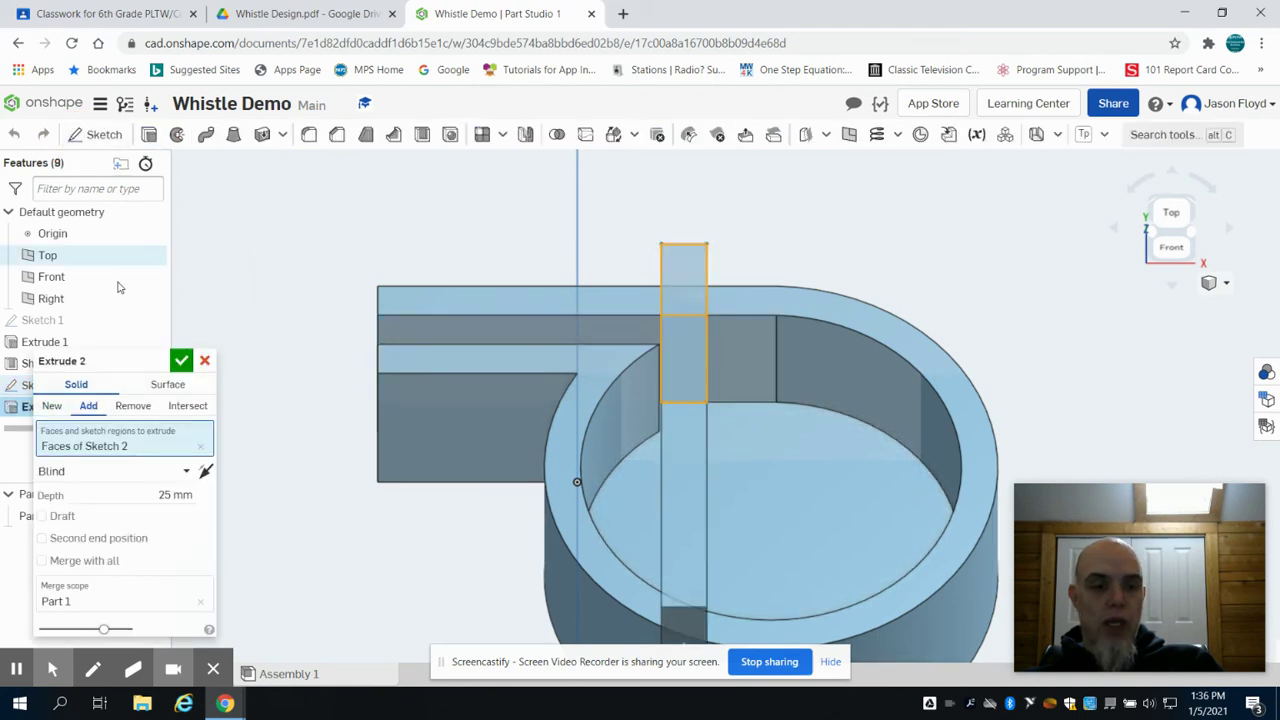
click(132, 408)
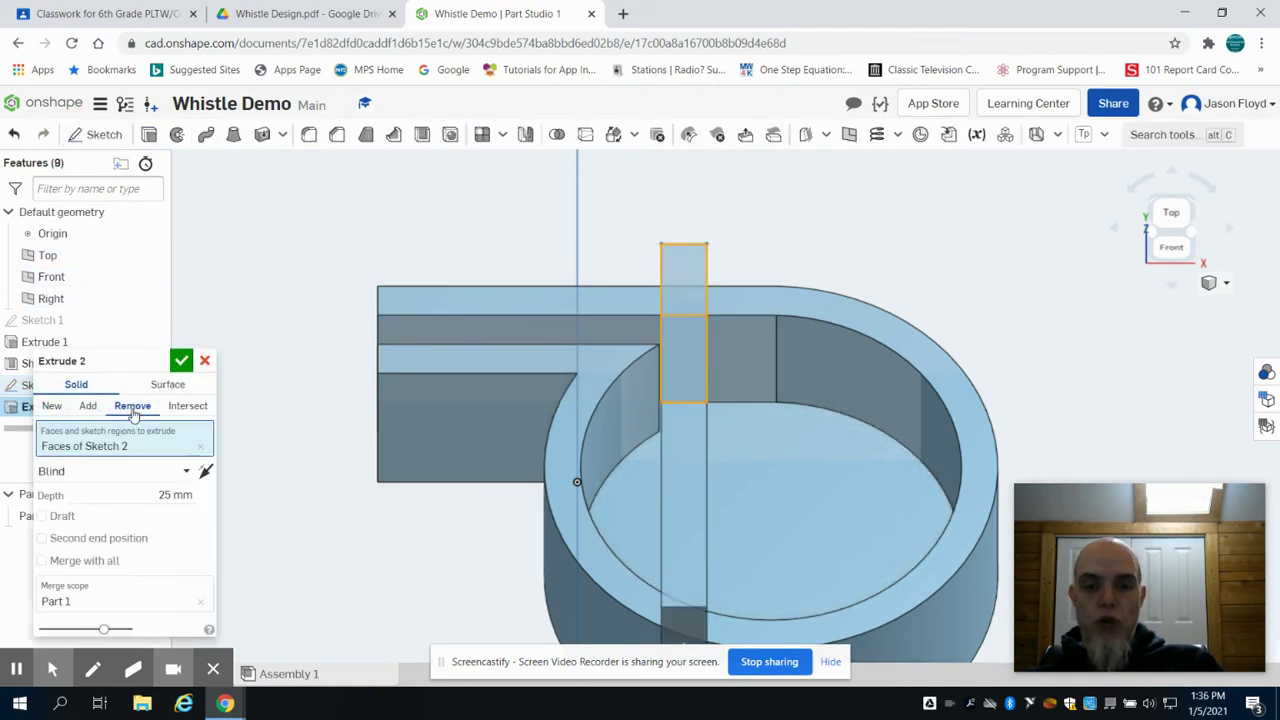
click(179, 365)
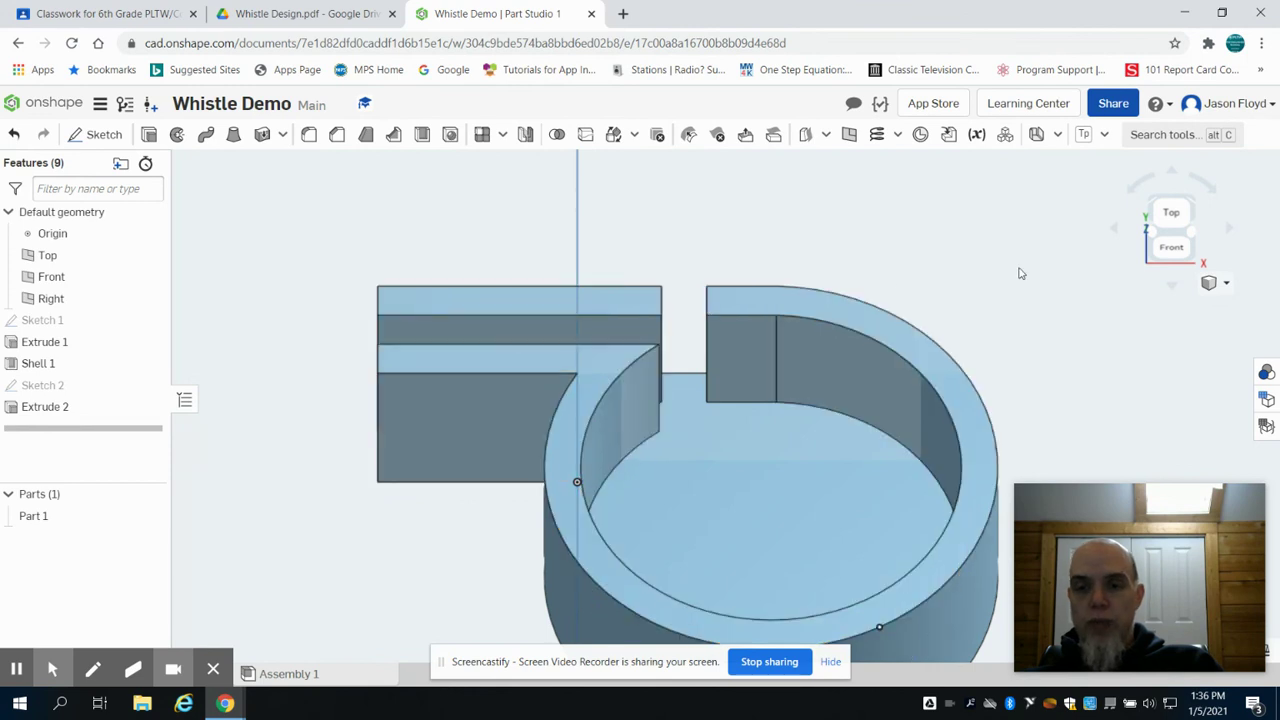
click(1175, 227)
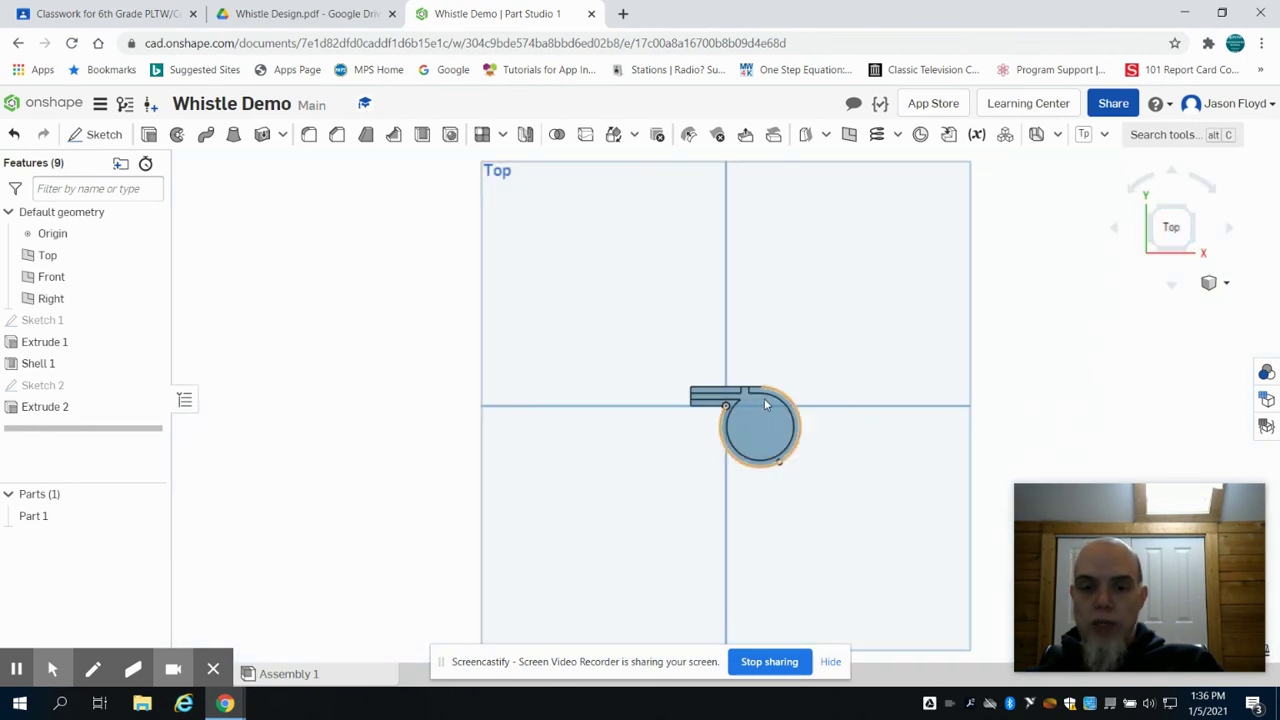
scroll(760, 397, up, 3)
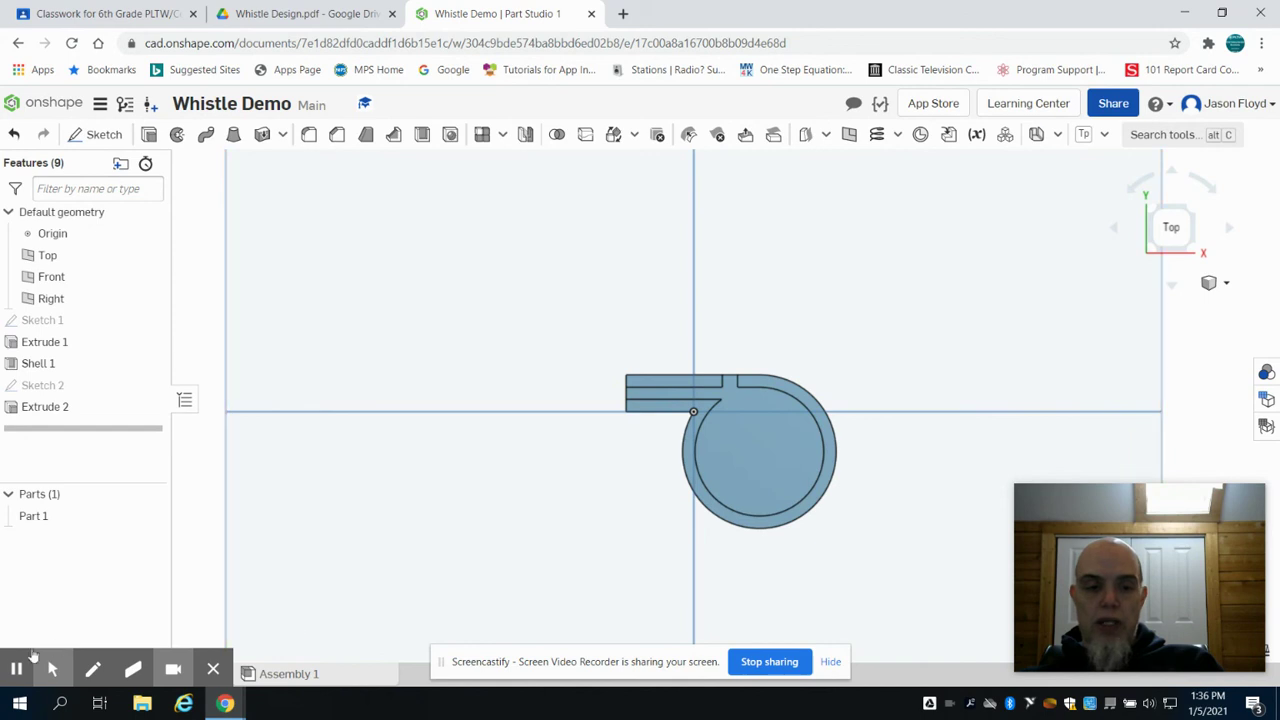